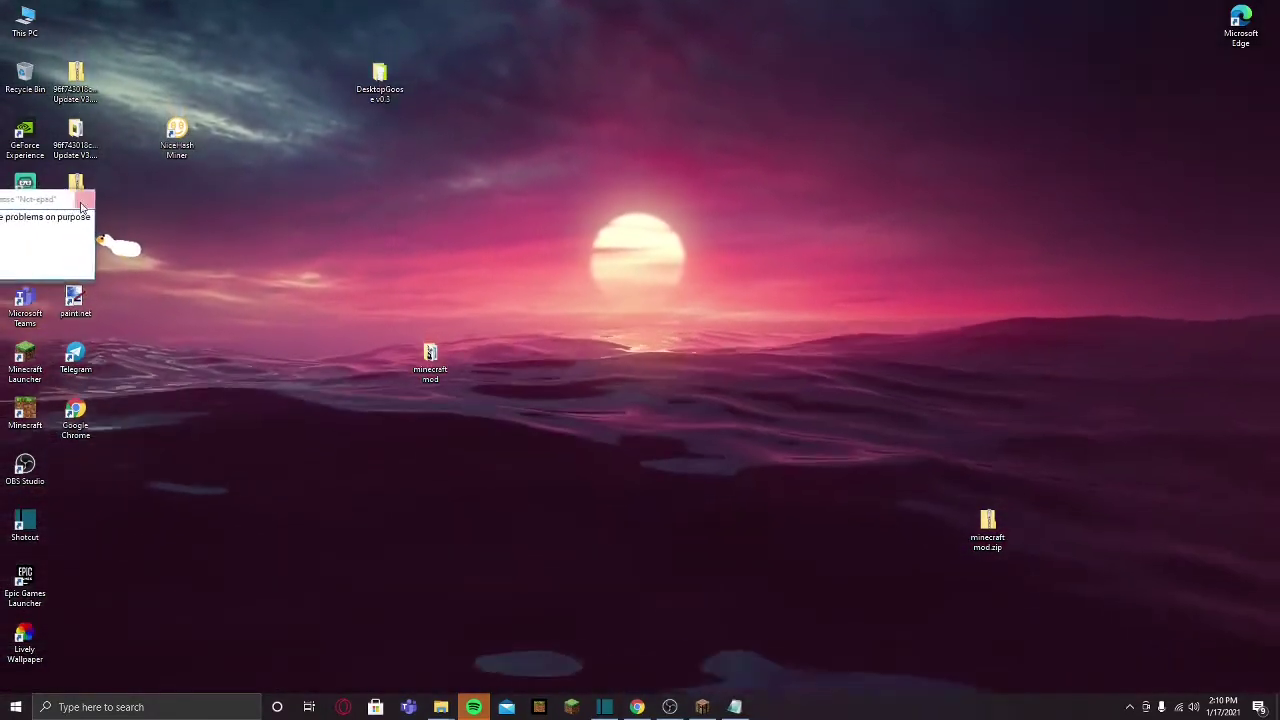
Step: Close the goose's note window and delete the DesktopGoose v0.3 folder from the desktop
left_click(97, 207)
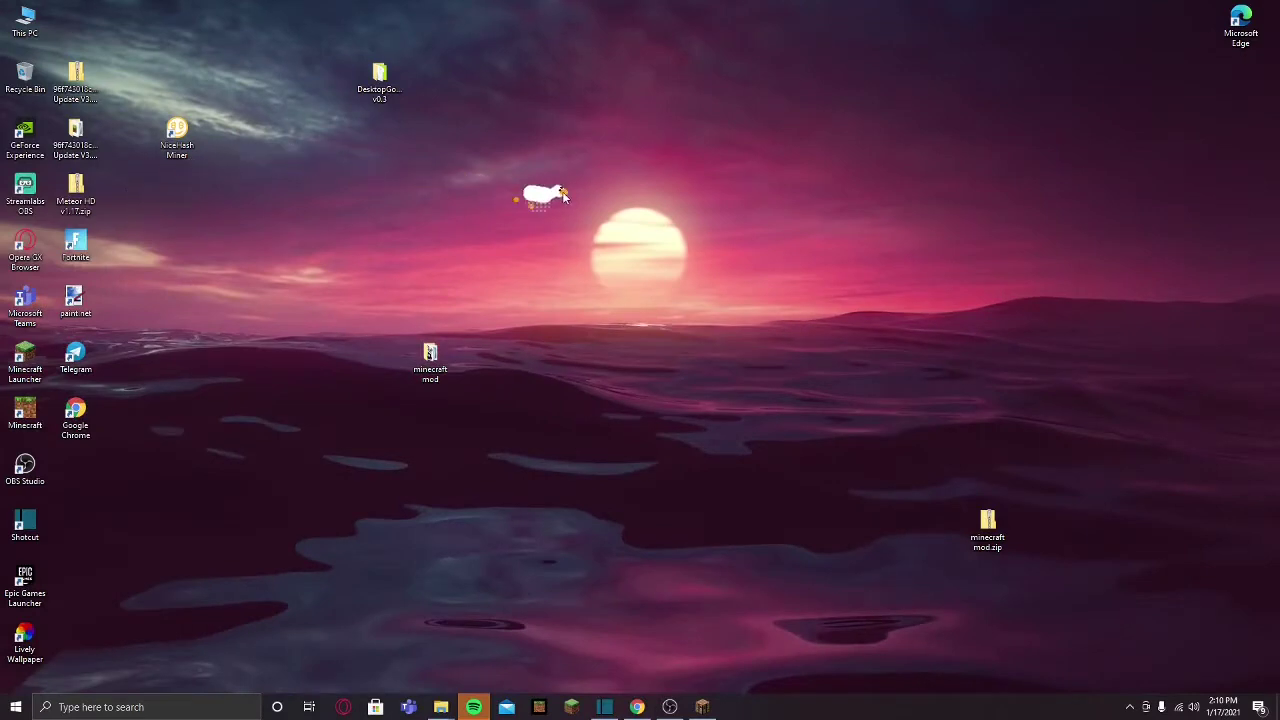
left_click_drag(380, 84, 28, 76)
right_click(6, 75)
left_click(664, 293)
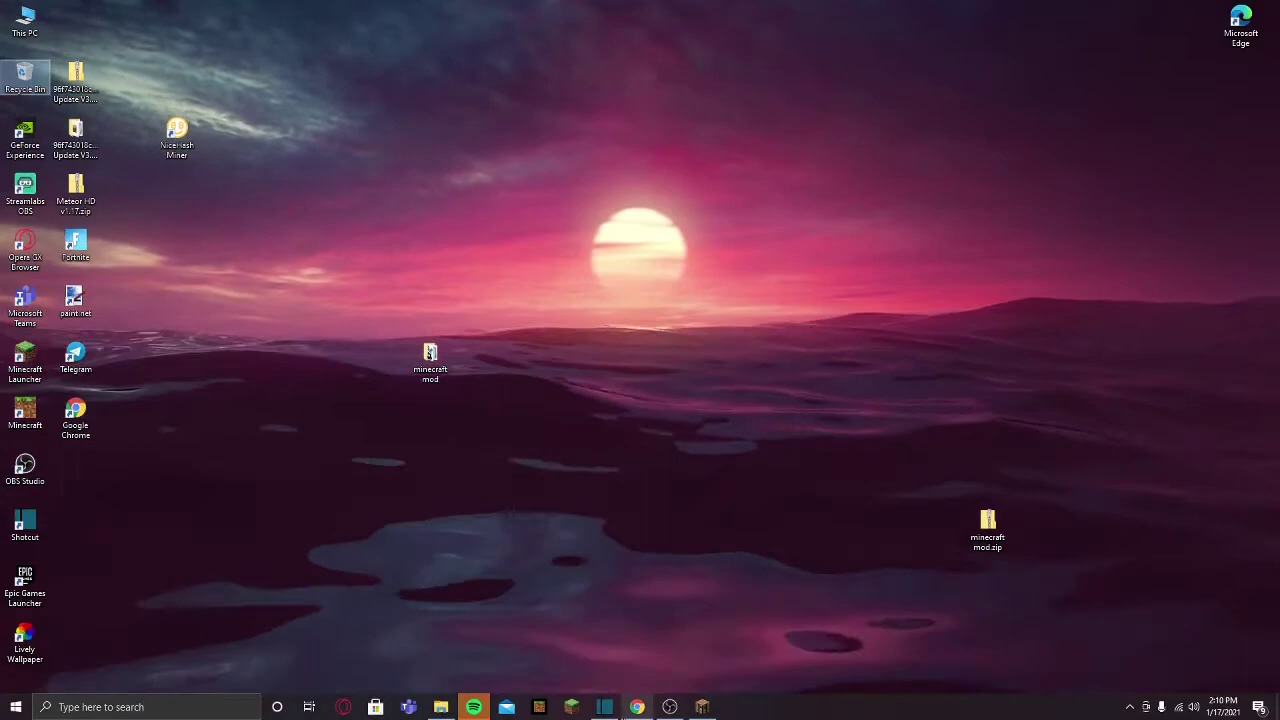
Step: Switch to Chrome and download the Windows version of Desktop Goose from its itch.io page without paying
mouse_move(637, 707)
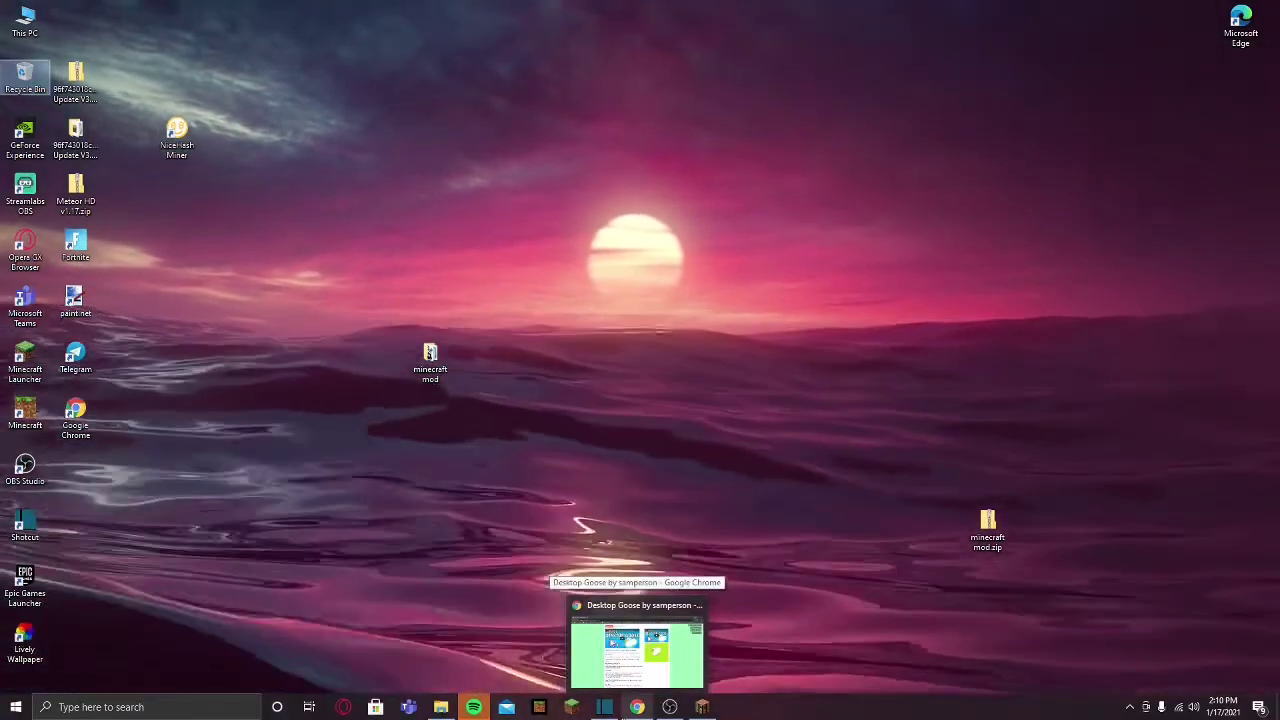
left_click(643, 708)
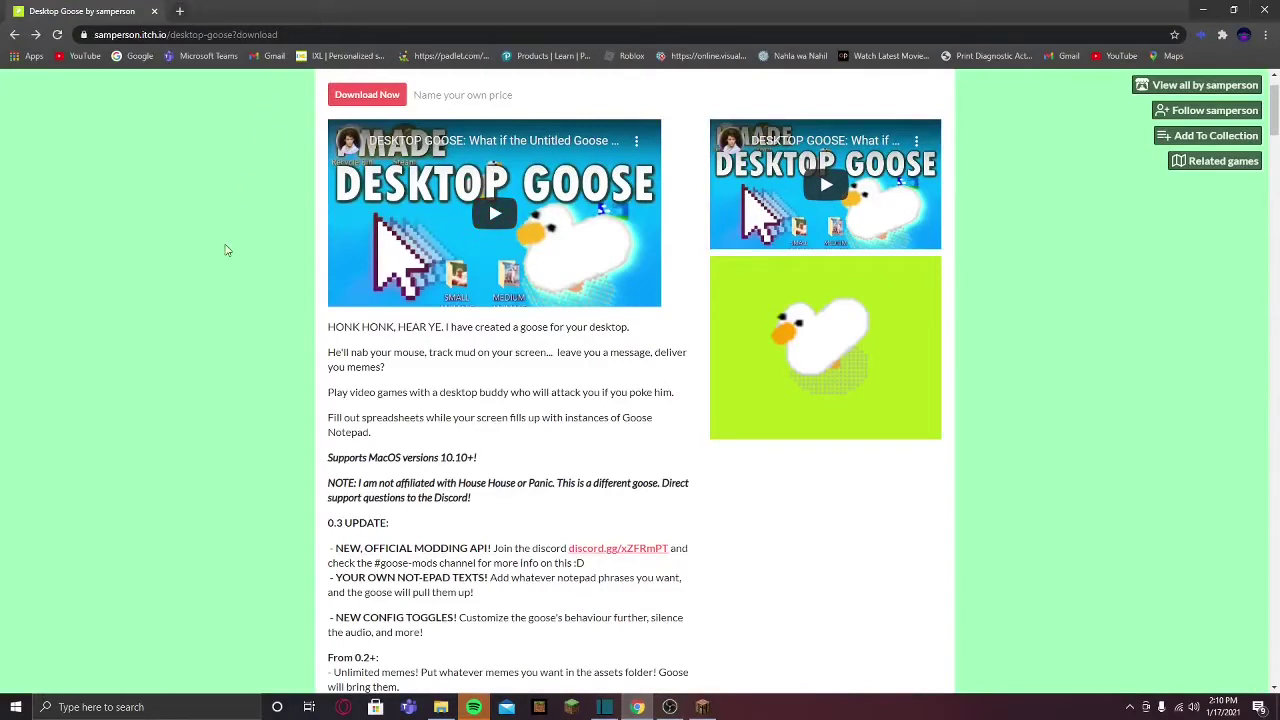
scroll(558, 538, "up", 1)
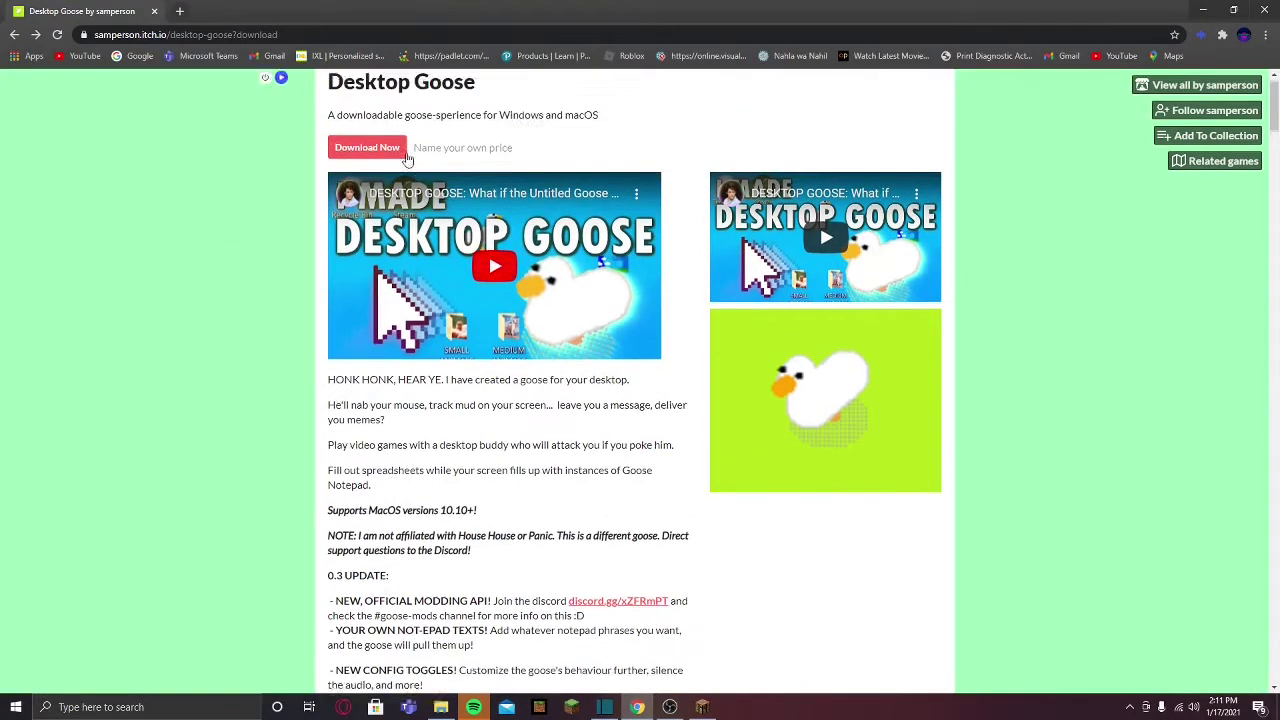
left_click(362, 162)
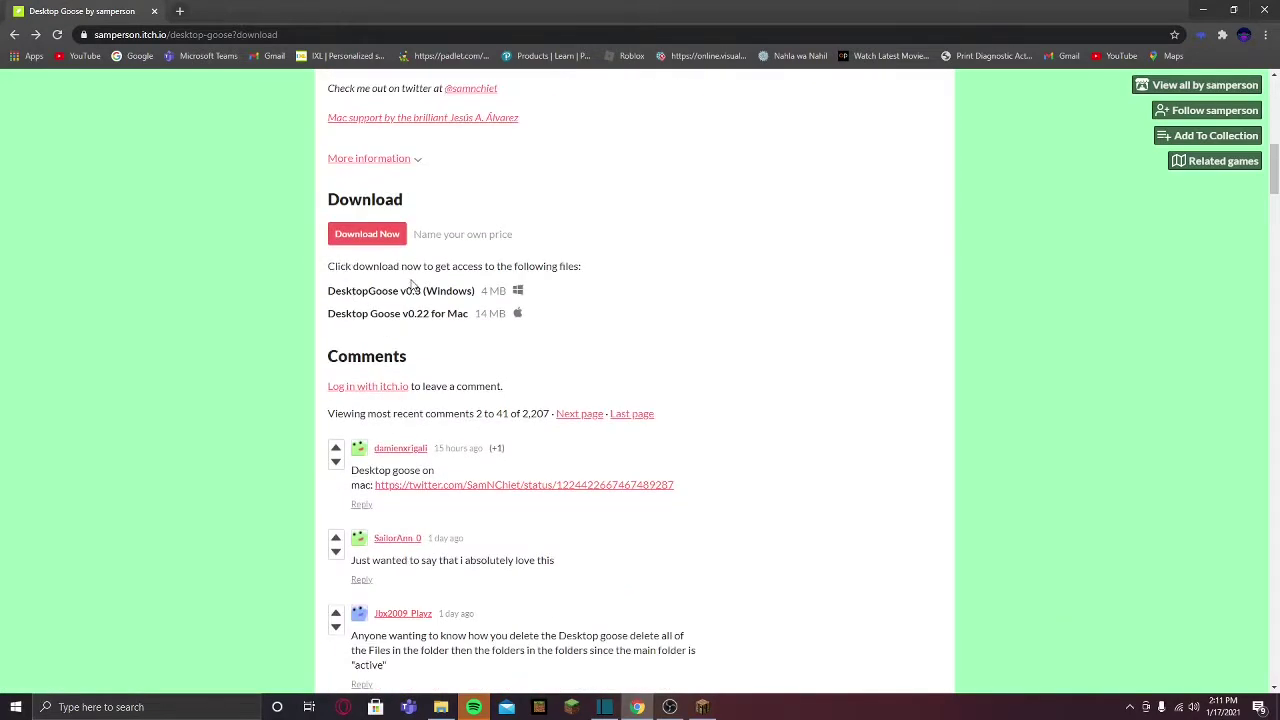
scroll(437, 294, "up", 10)
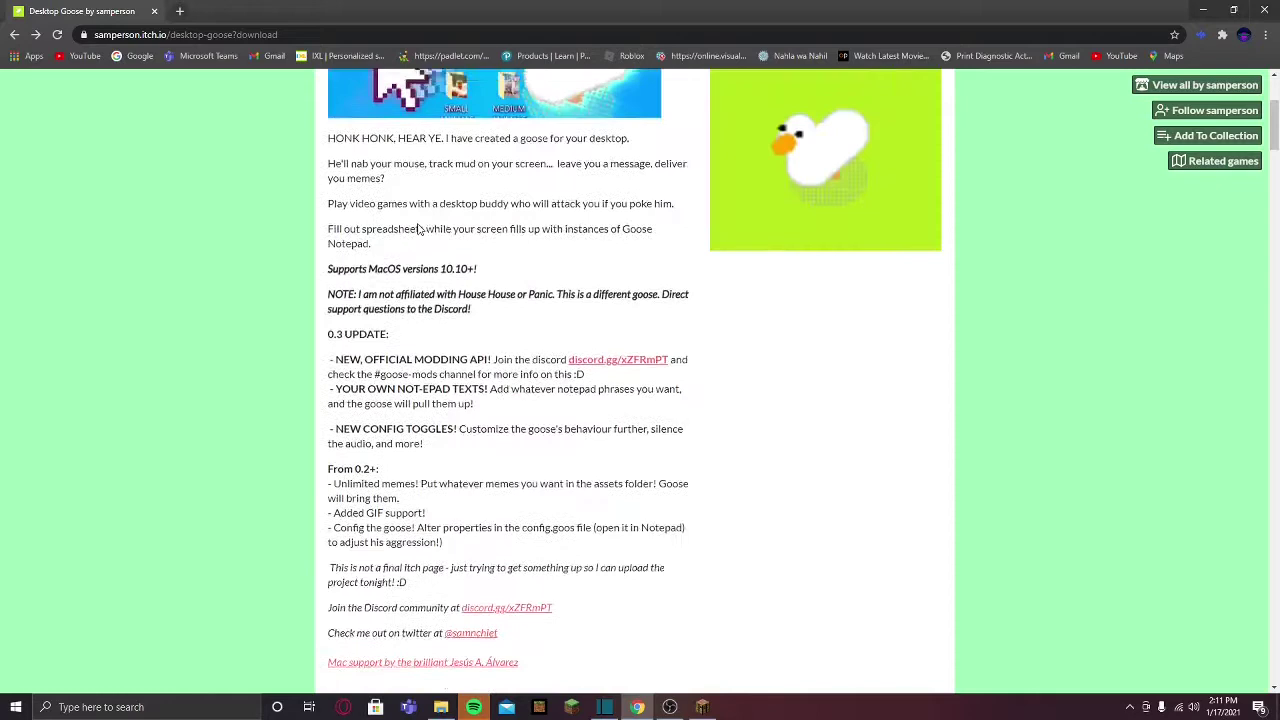
left_click(391, 168)
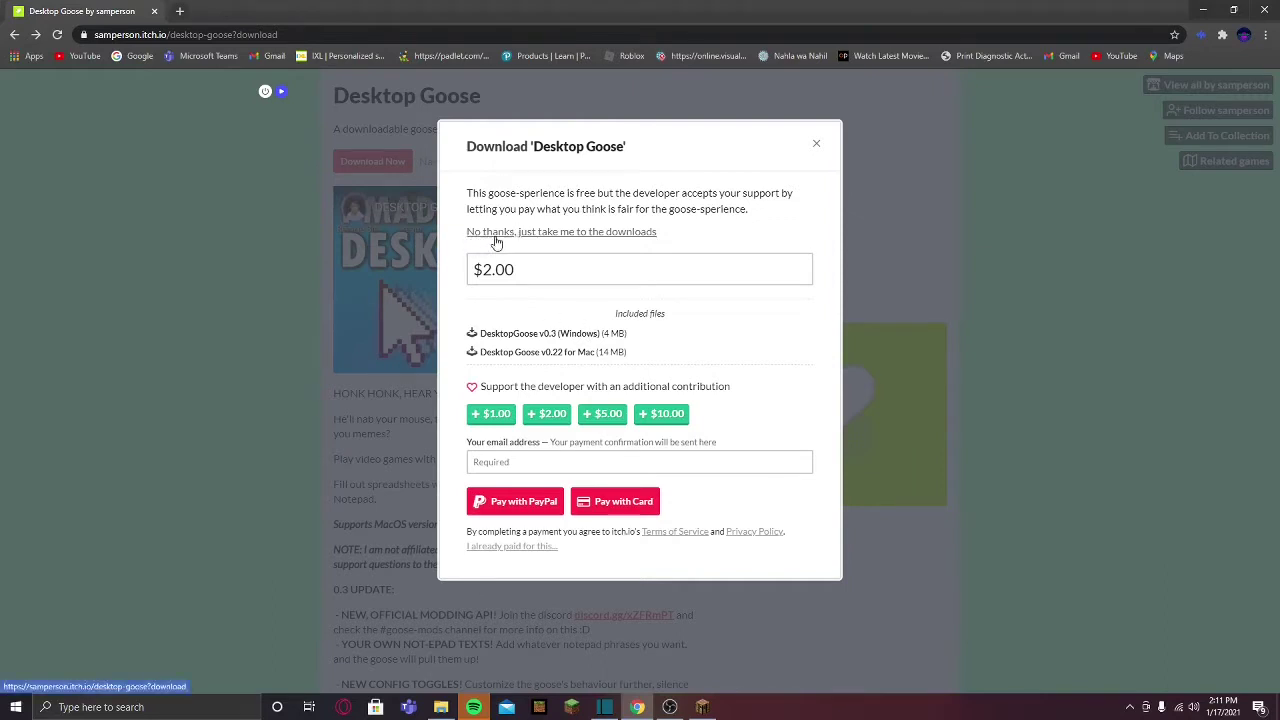
left_click(577, 234)
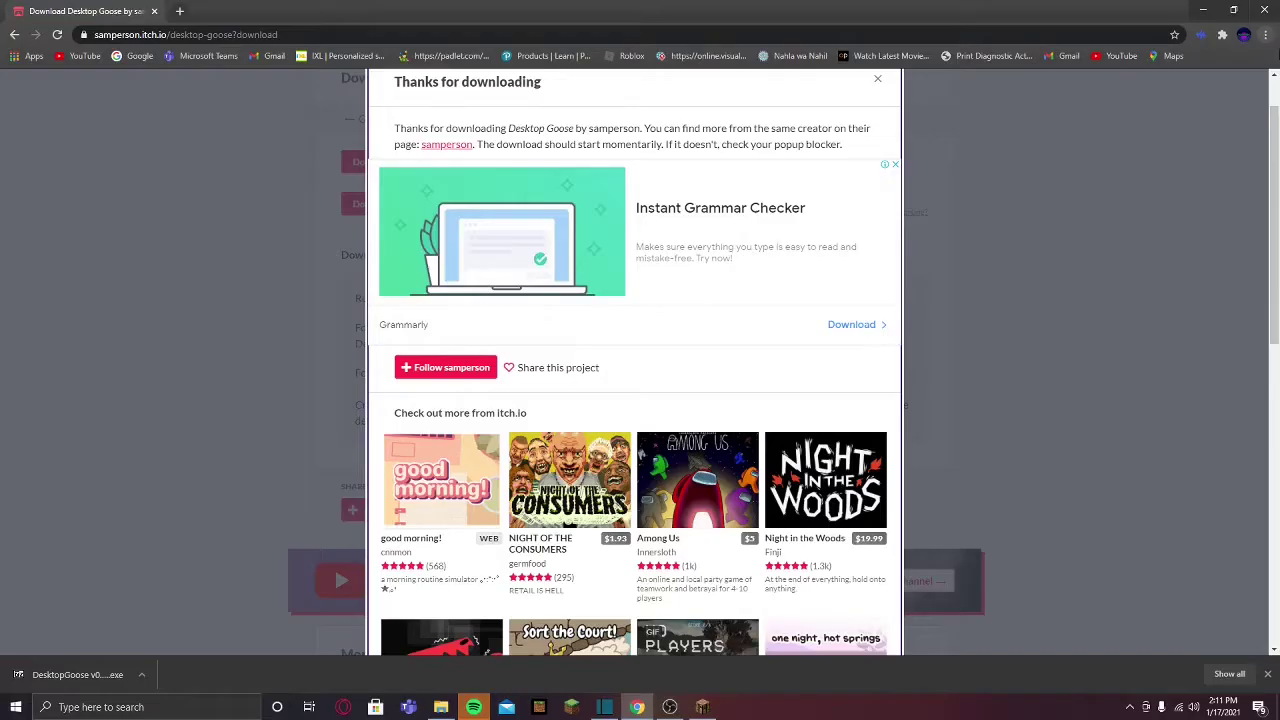
Step: Open the browser's download list and show DesktopGoose v0.3 Extractor (2).exe in its folder
left_click(1266, 36)
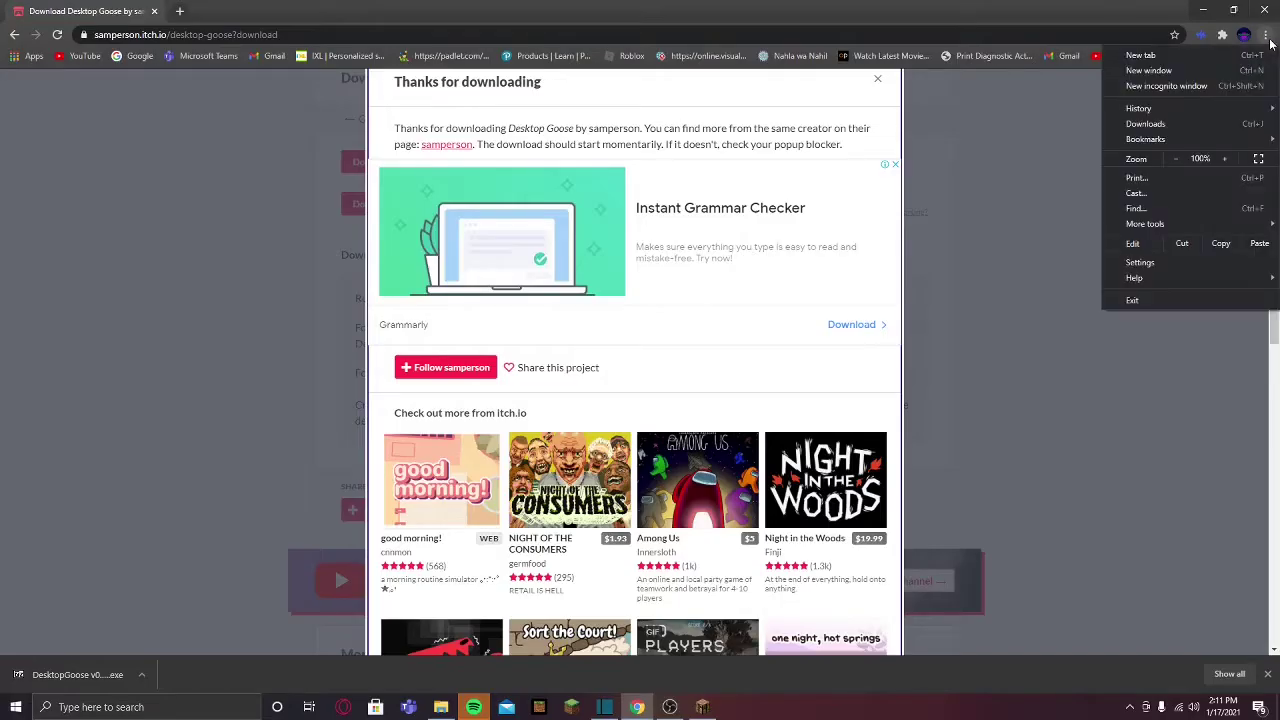
left_click(1196, 117)
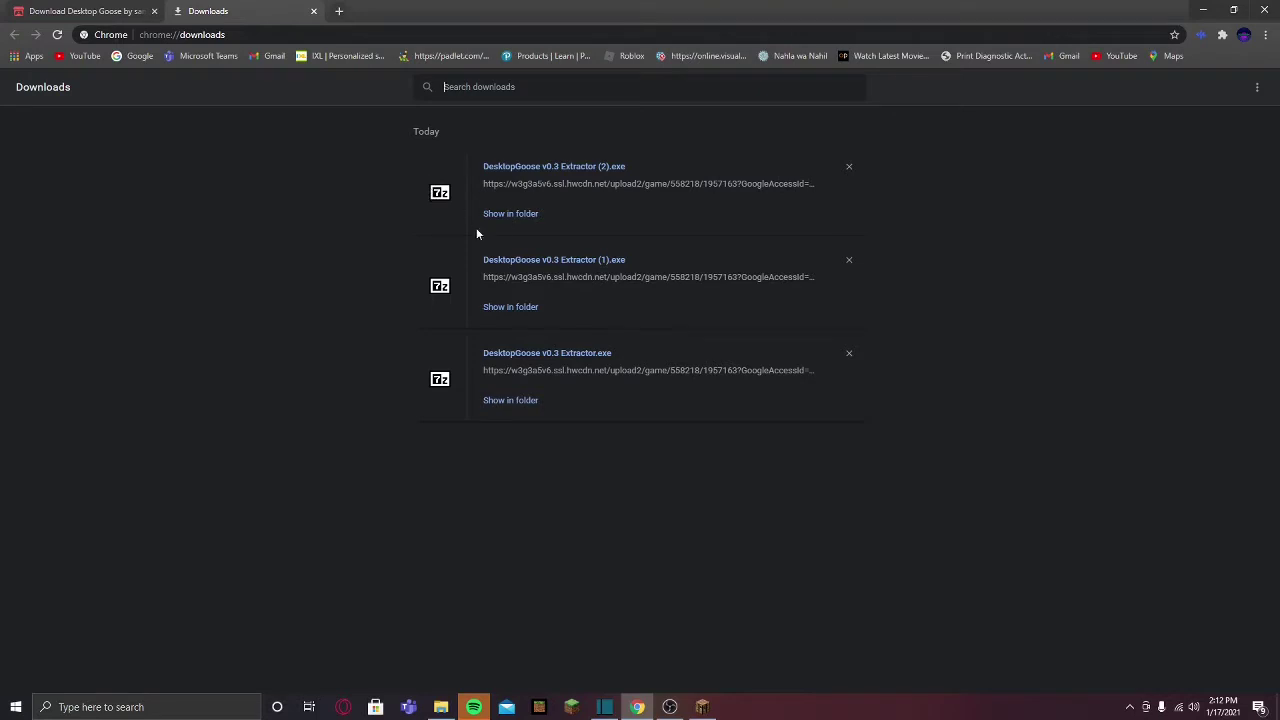
left_click(519, 216)
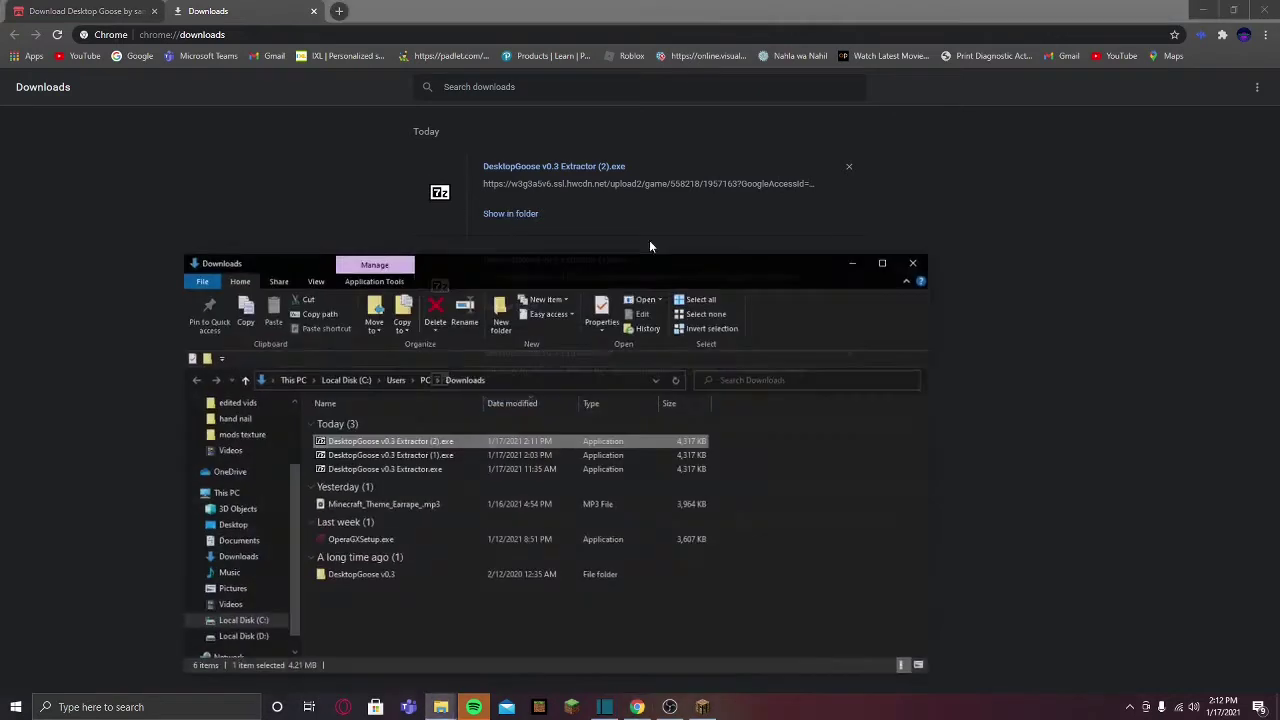
Step: Run DesktopGoose v0.3 Extractor (2).exe and extract its files to the Desktop folder
double_click(458, 443)
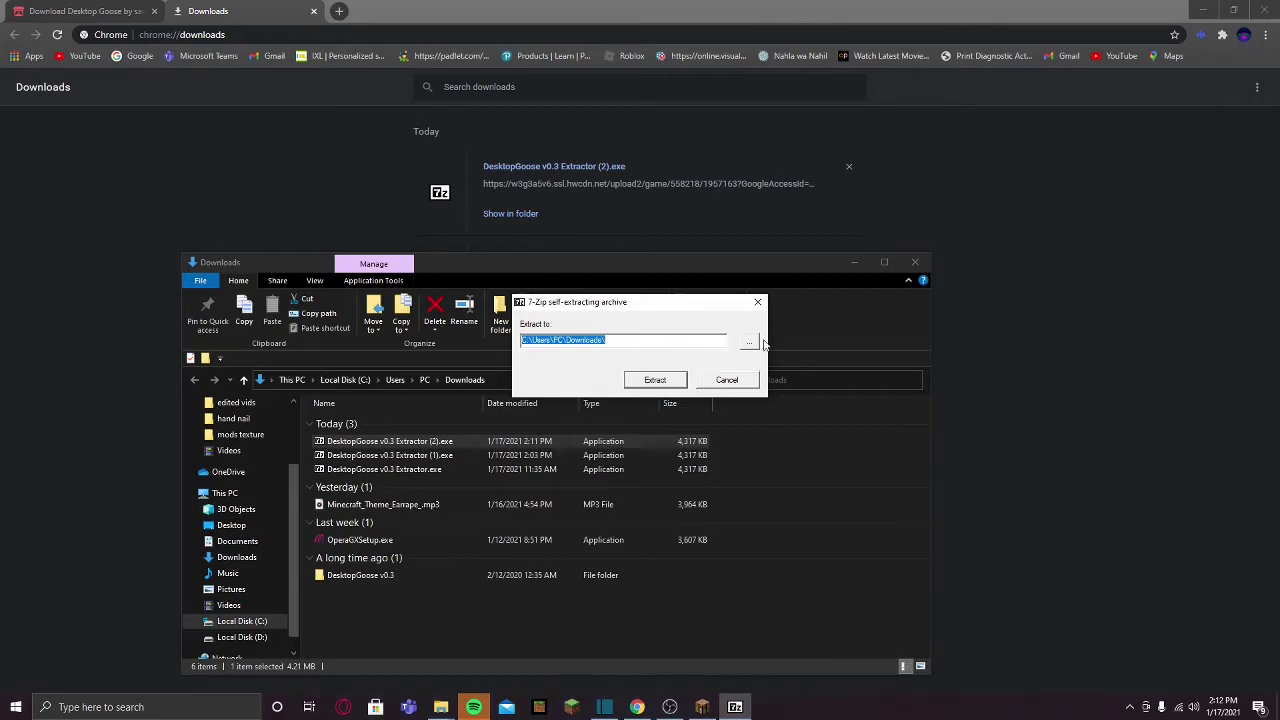
left_click(750, 343)
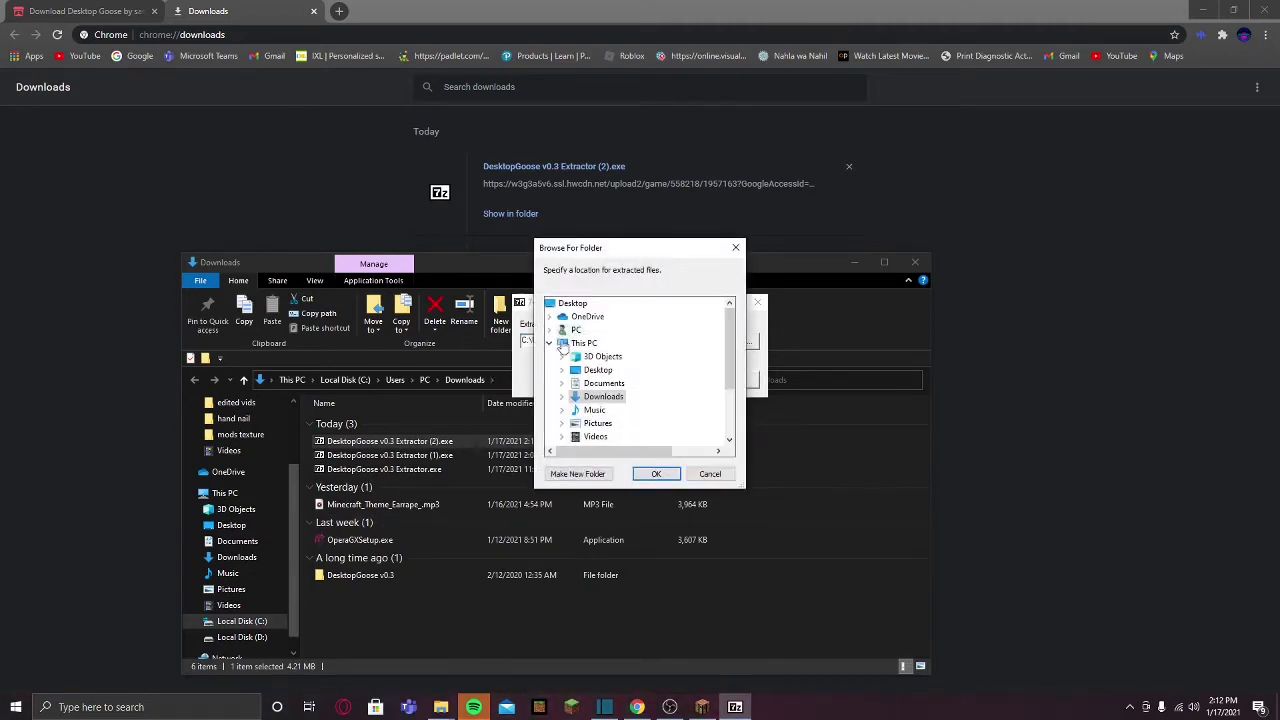
scroll(551, 343, "down", 2)
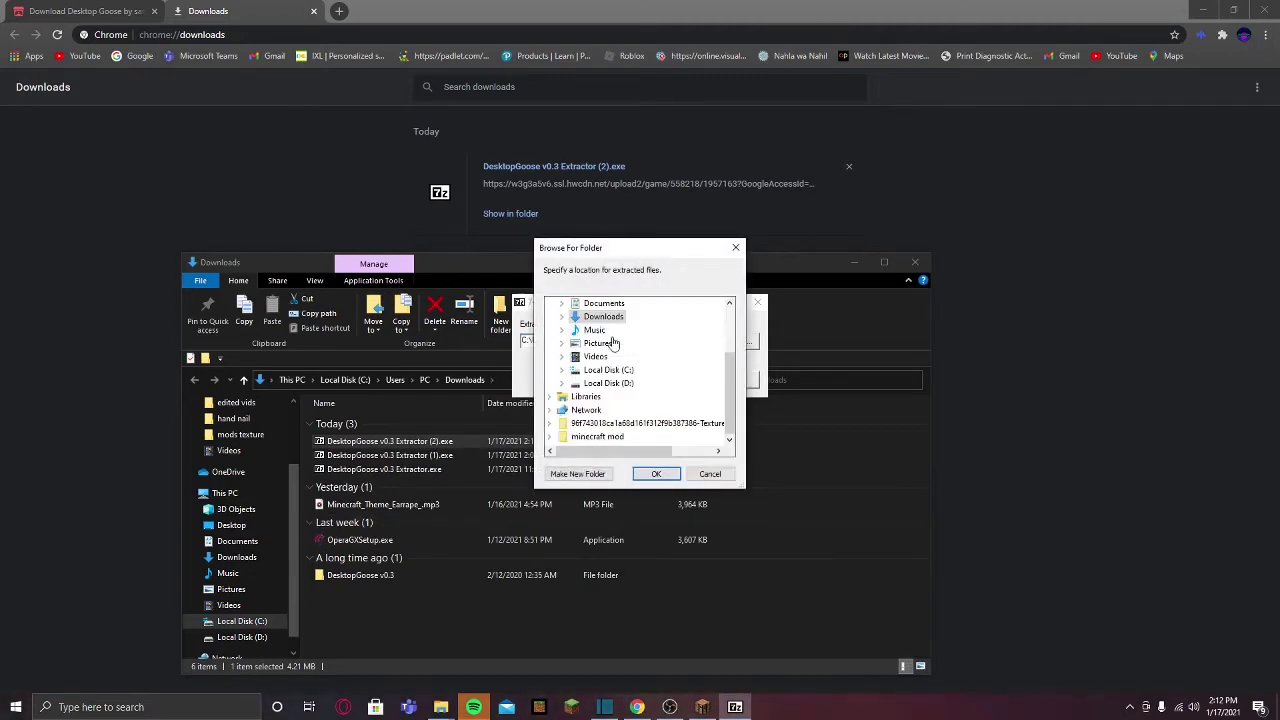
scroll(617, 347, "up", 2)
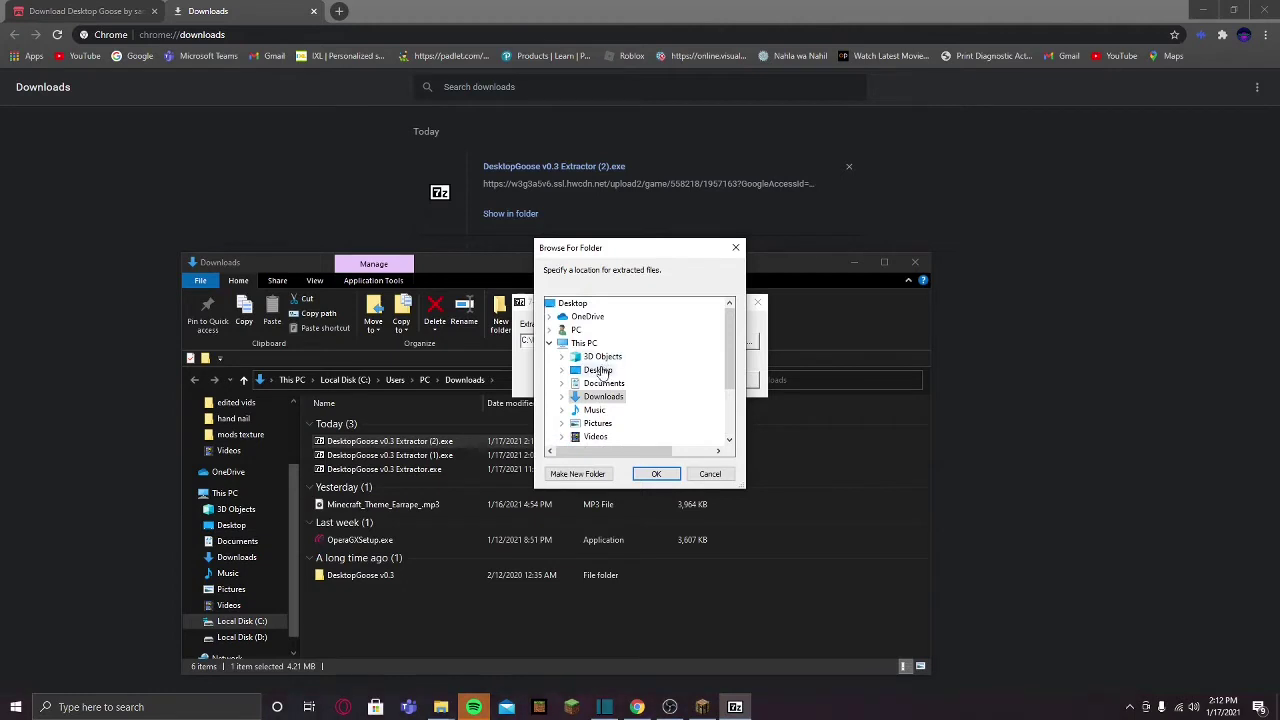
double_click(599, 371)
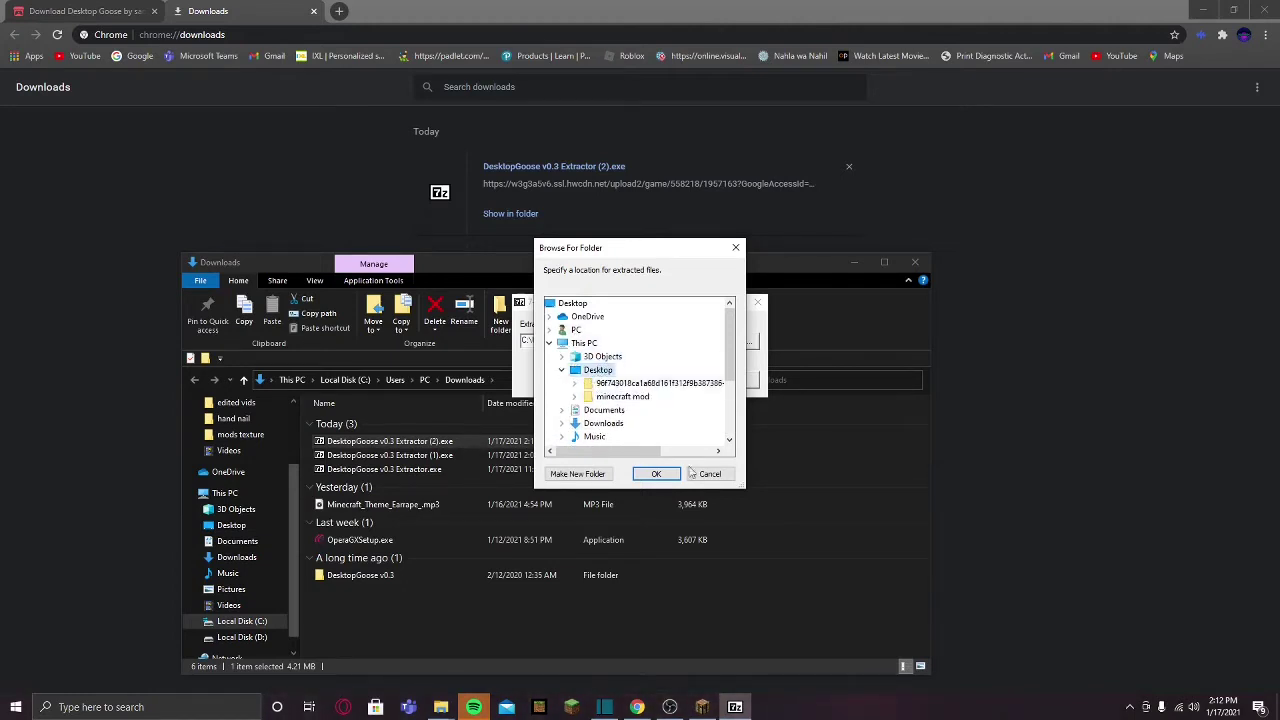
left_click(656, 475)
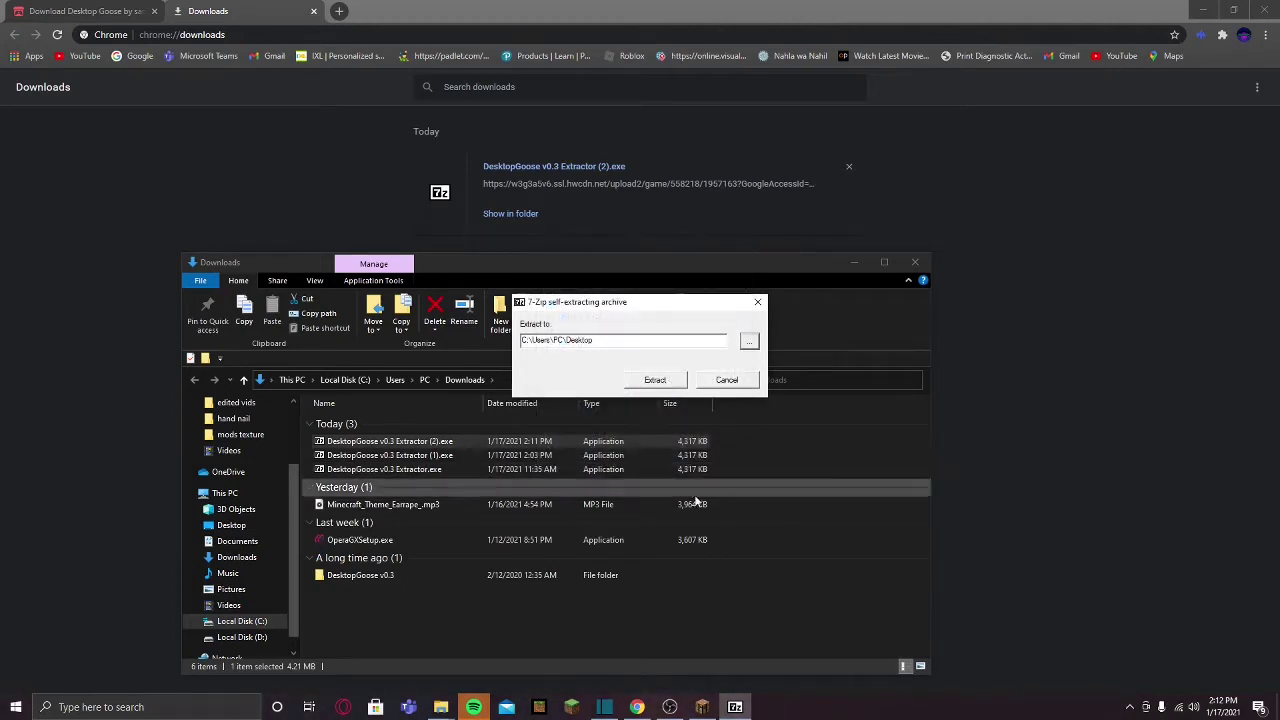
left_click(652, 380)
Step: Minimize the open windows, then move the extracted DesktopGoose v0.3 folder to the middle of the desktop and open it
left_click(1203, 10)
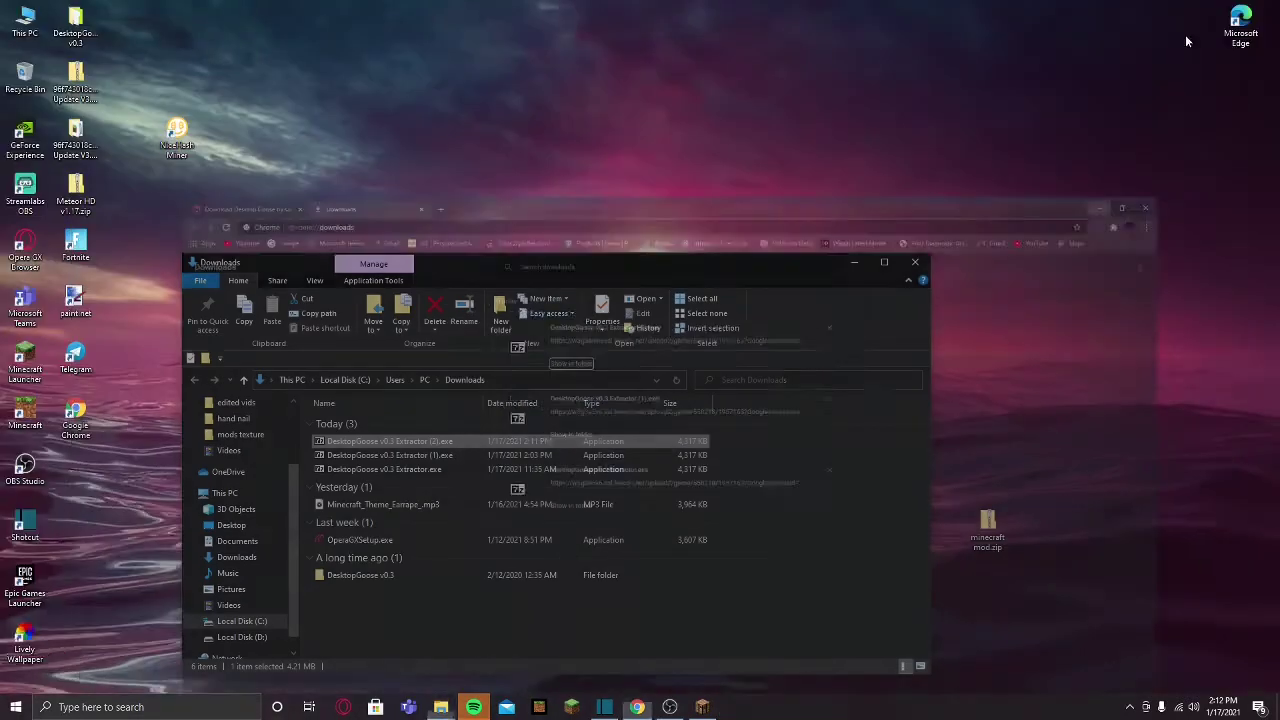
left_click(854, 262)
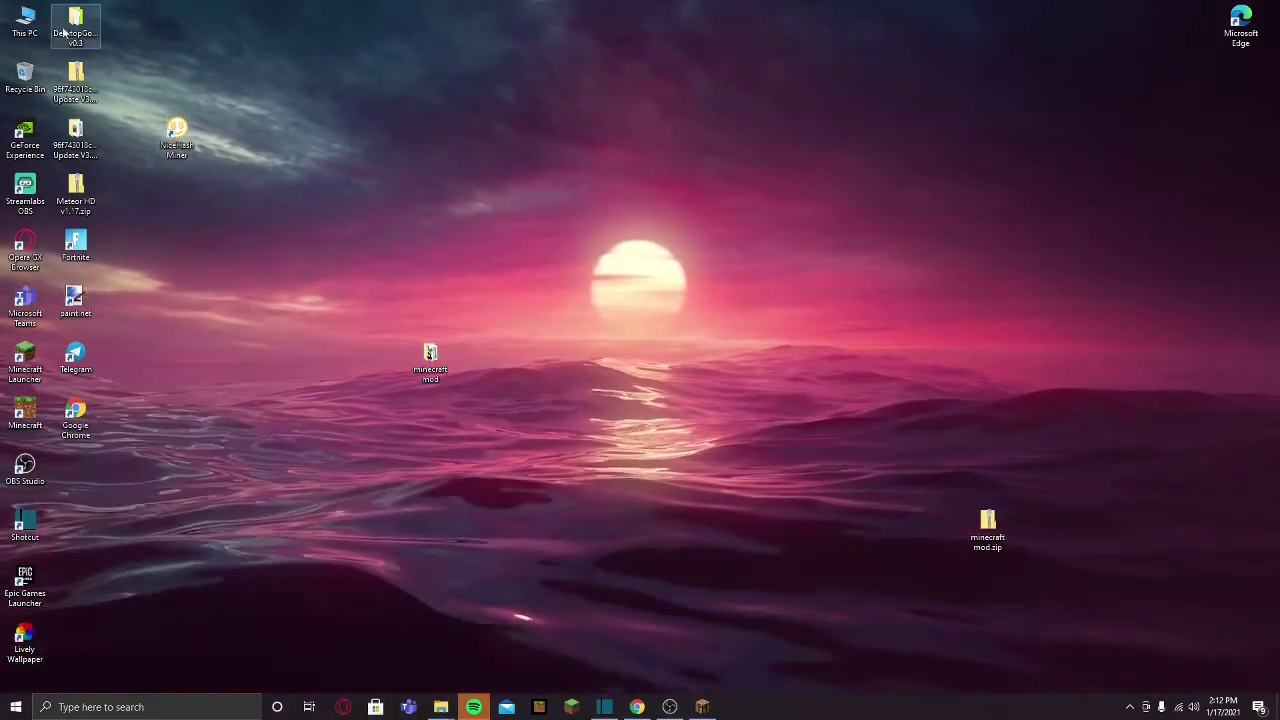
left_click_drag(63, 33, 671, 256)
left_click_drag(798, 172, 640, 300)
double_click(683, 250)
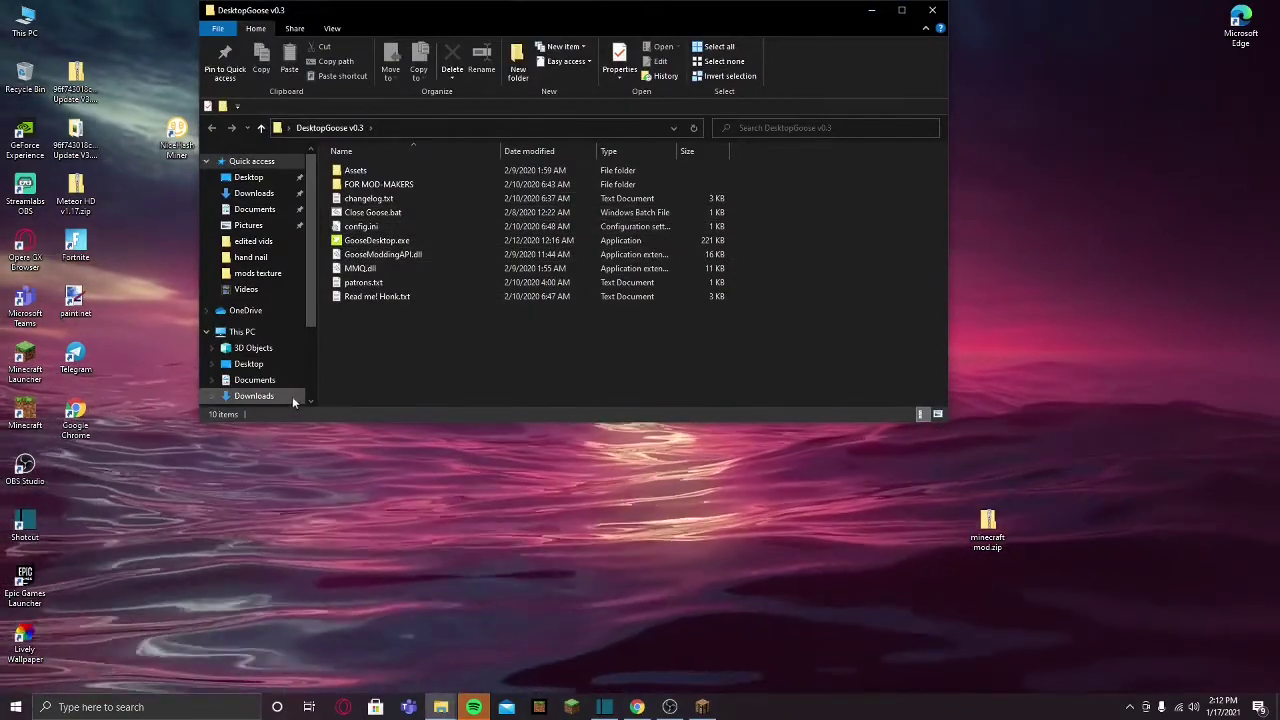
Step: Launch GooseDesktop.exe and close the goose with Close Goose.bat
left_click(420, 247)
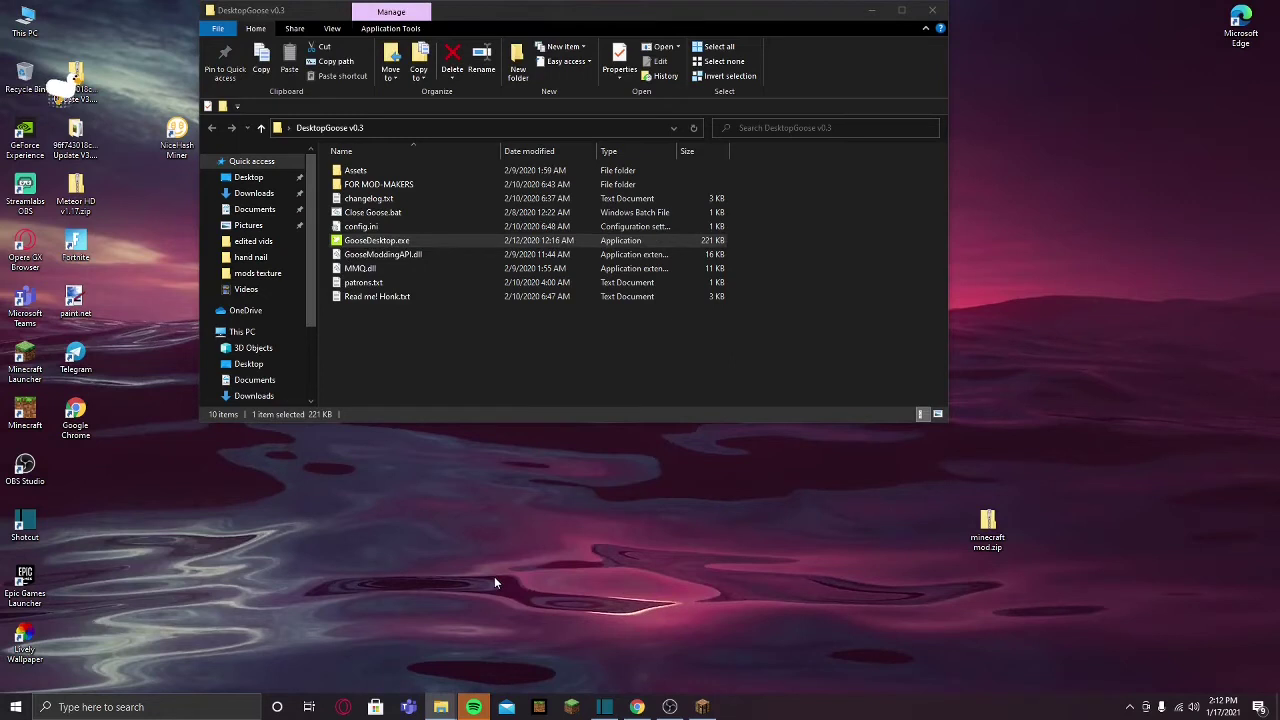
key("Escape")
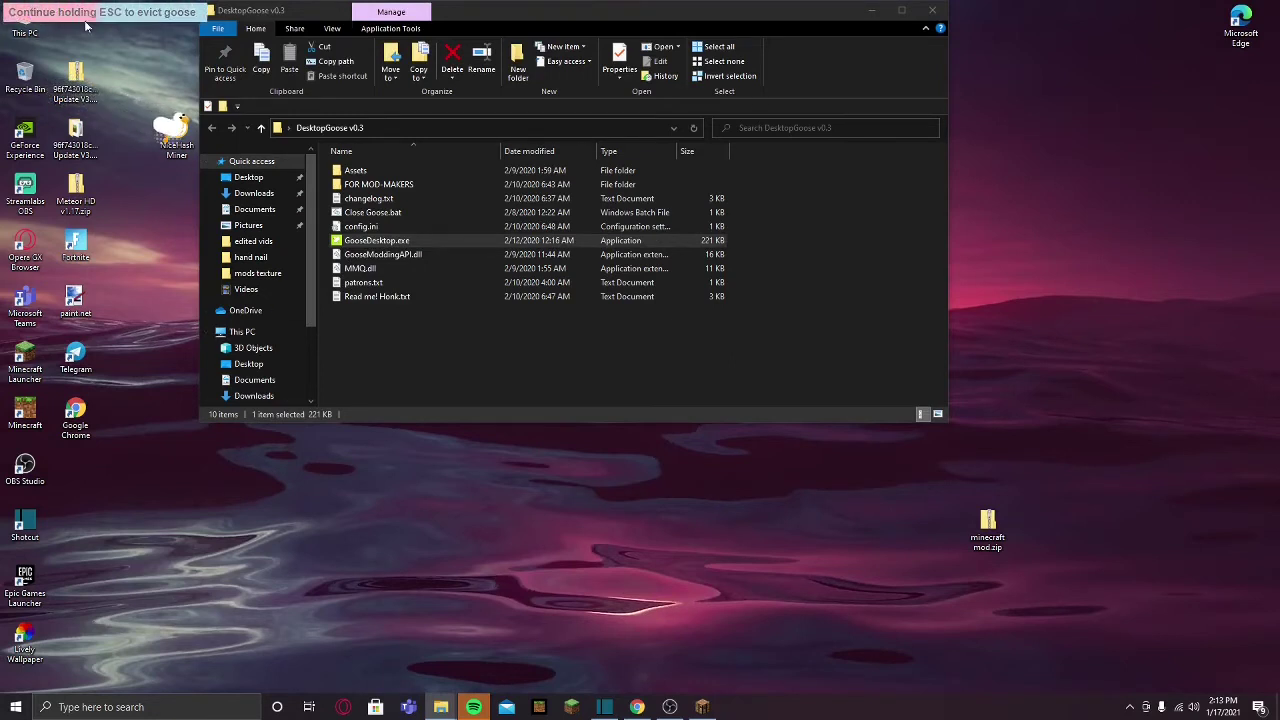
double_click(366, 213)
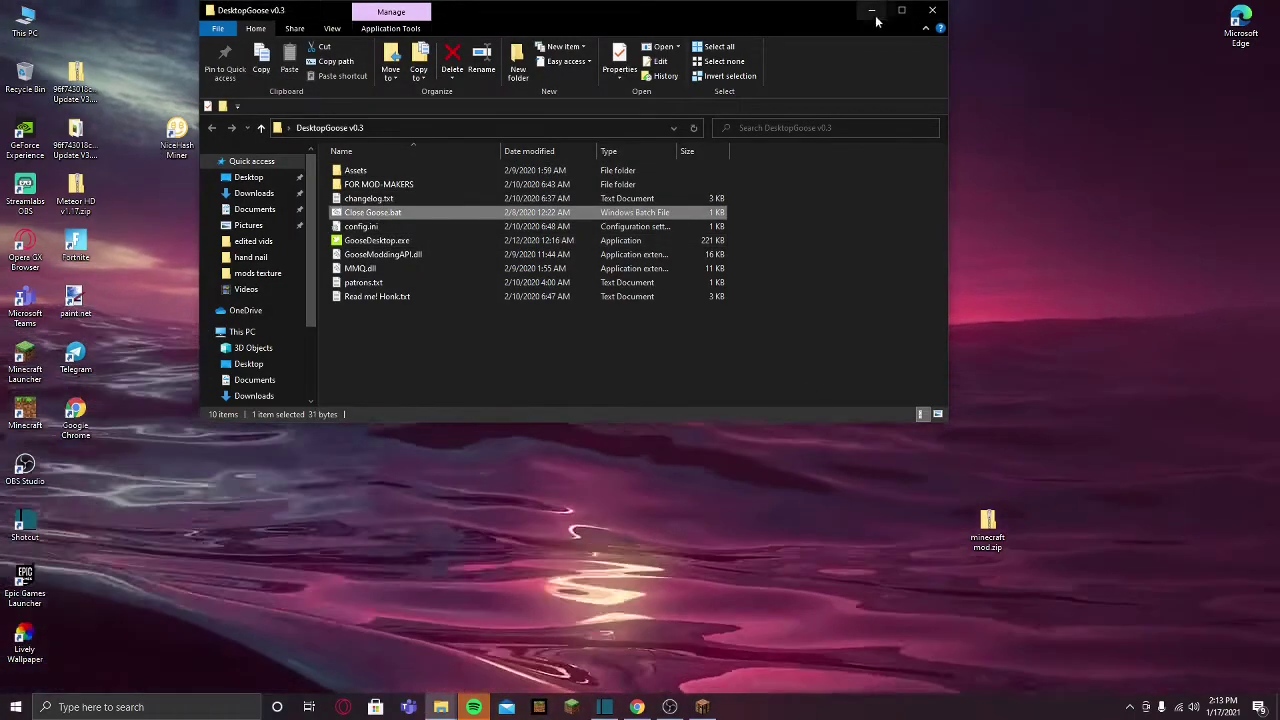
Step: Open the FOR MOD-MAKERS folder, read What is this.txt and close it
double_click(348, 186)
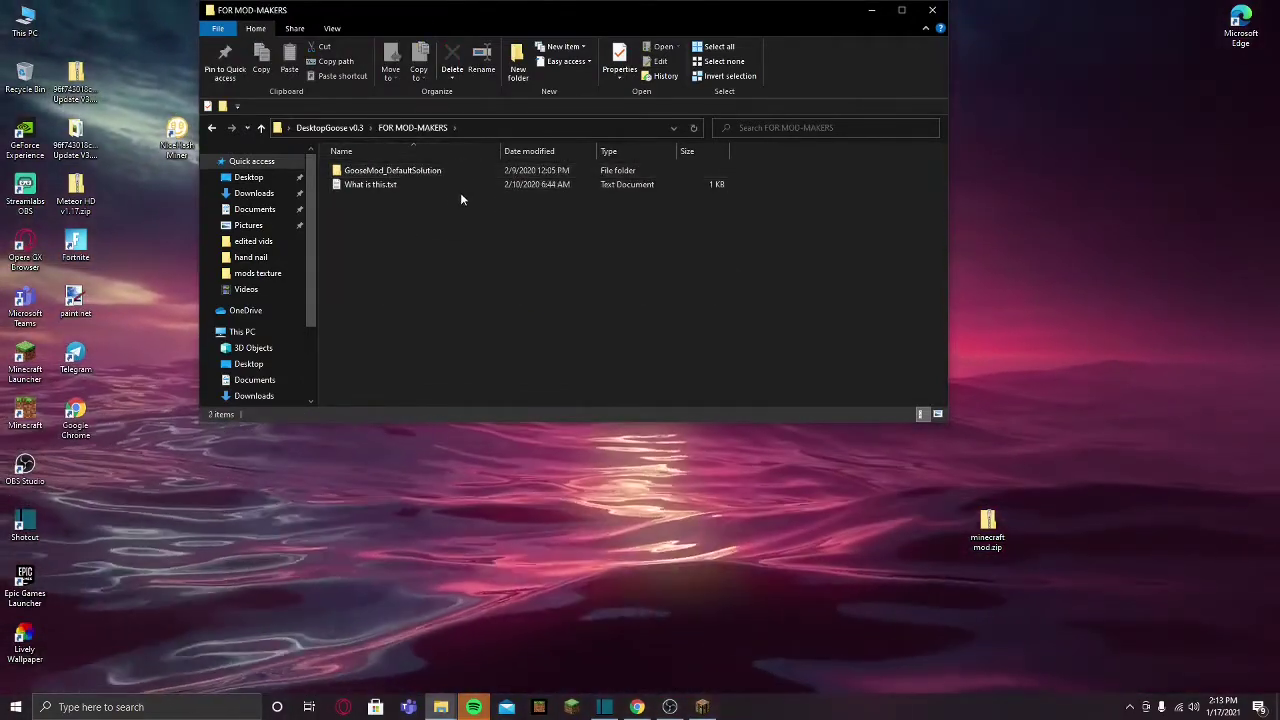
double_click(440, 185)
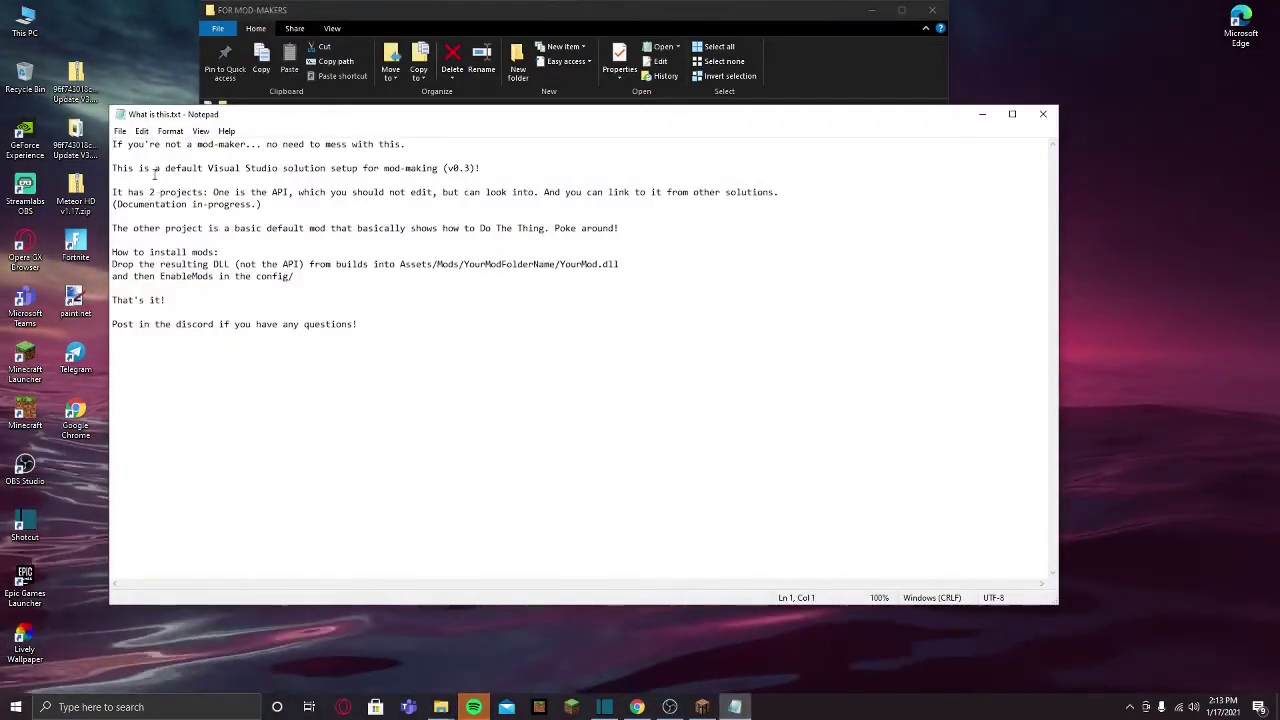
left_click(1037, 118)
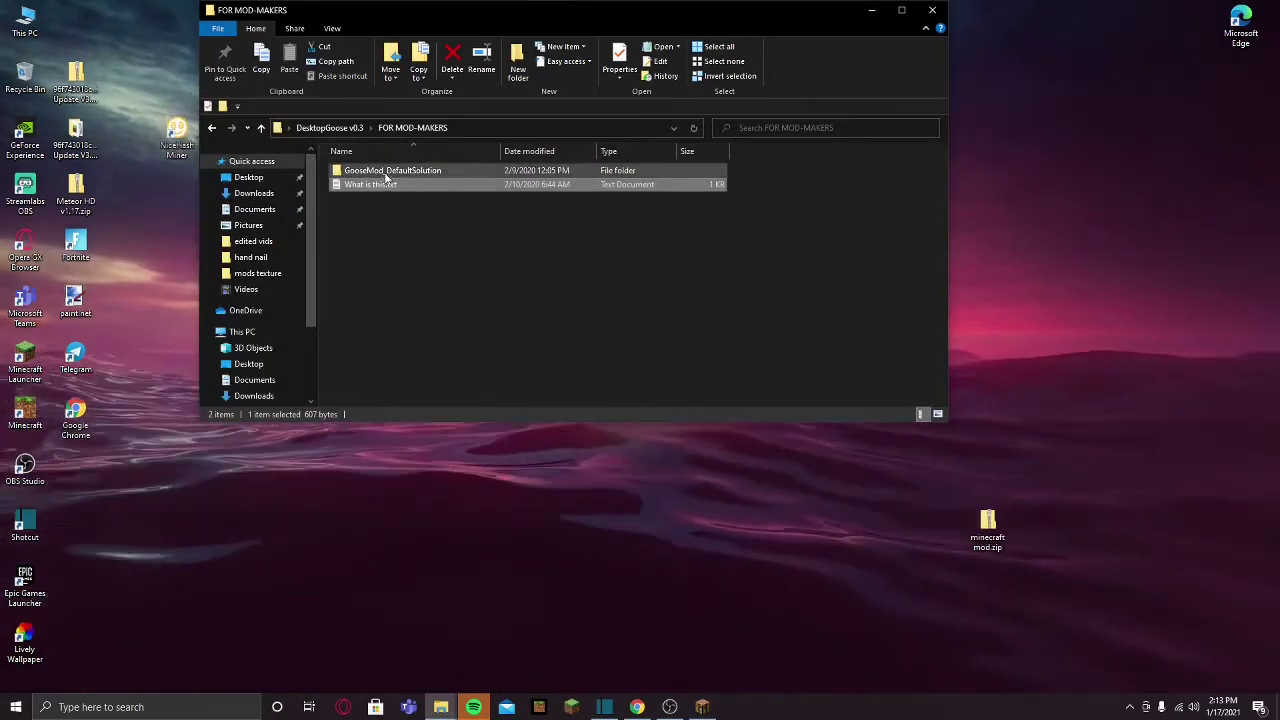
Step: Look through the GooseMod_DefaultSolution folder and its DefaultMod subfolder, and return to the DesktopGoose v0.3 folder
double_click(386, 172)
left_click(470, 171)
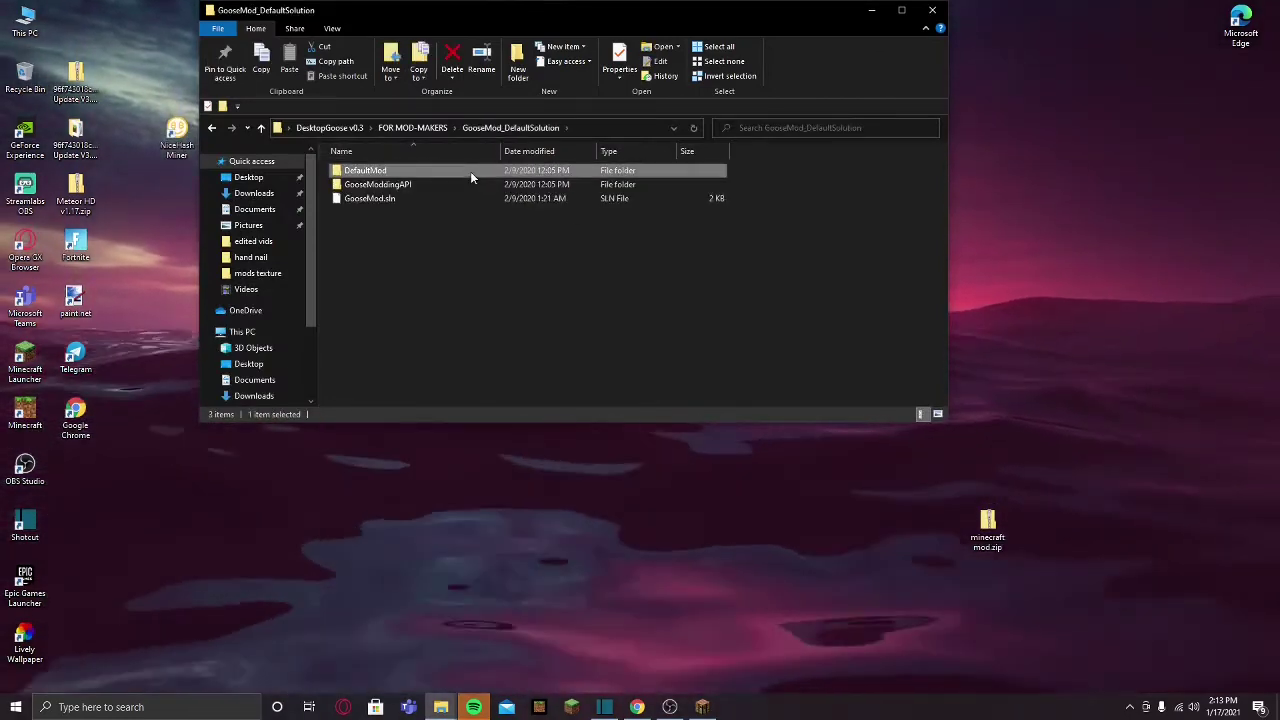
double_click(470, 171)
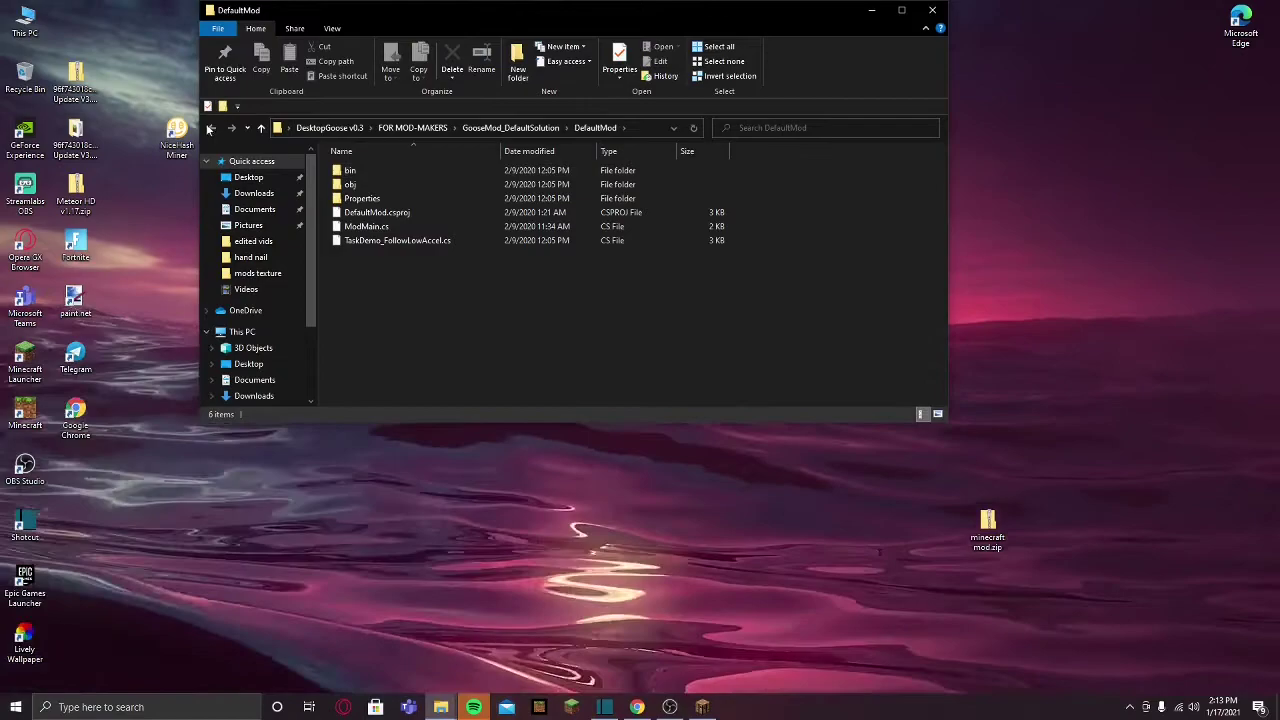
left_click(210, 128)
left_click(210, 128)
left_click(210, 128)
Step: Examine the pictures in the Memes folder under Assets > Images, and return to the DesktopGoose v0.3 folder
left_click(477, 174)
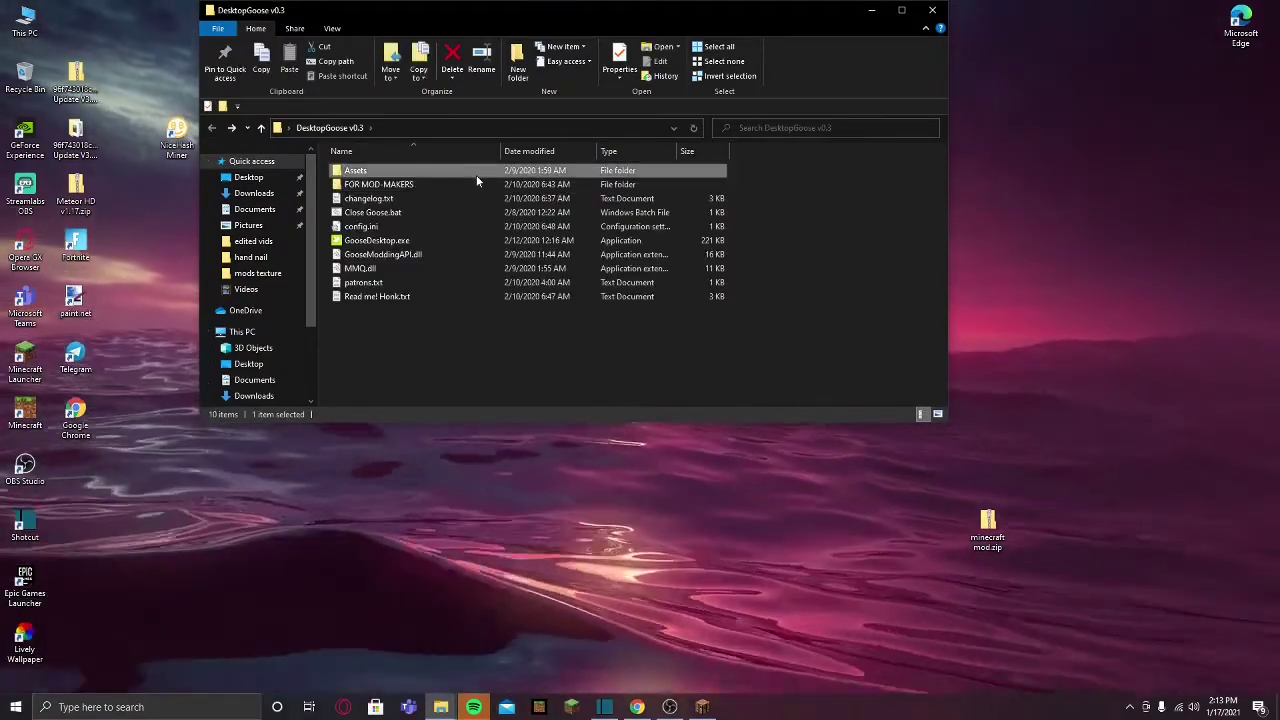
double_click(476, 175)
double_click(404, 168)
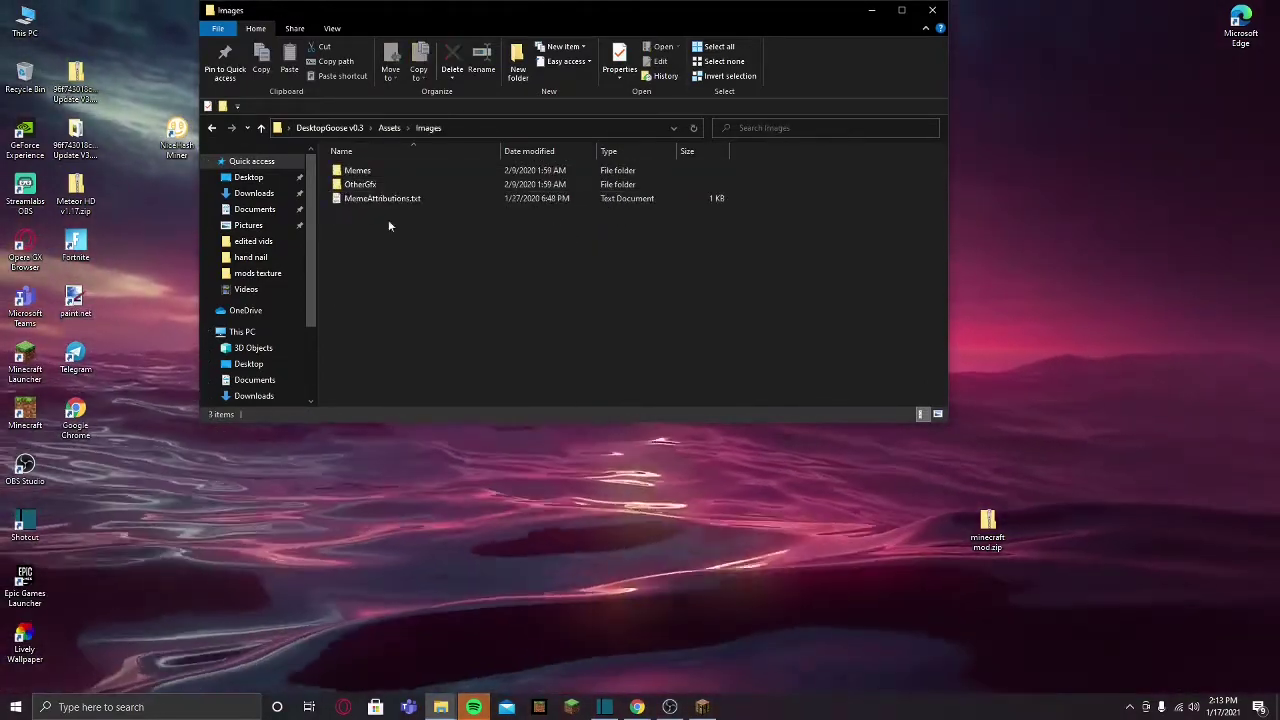
left_click(479, 171)
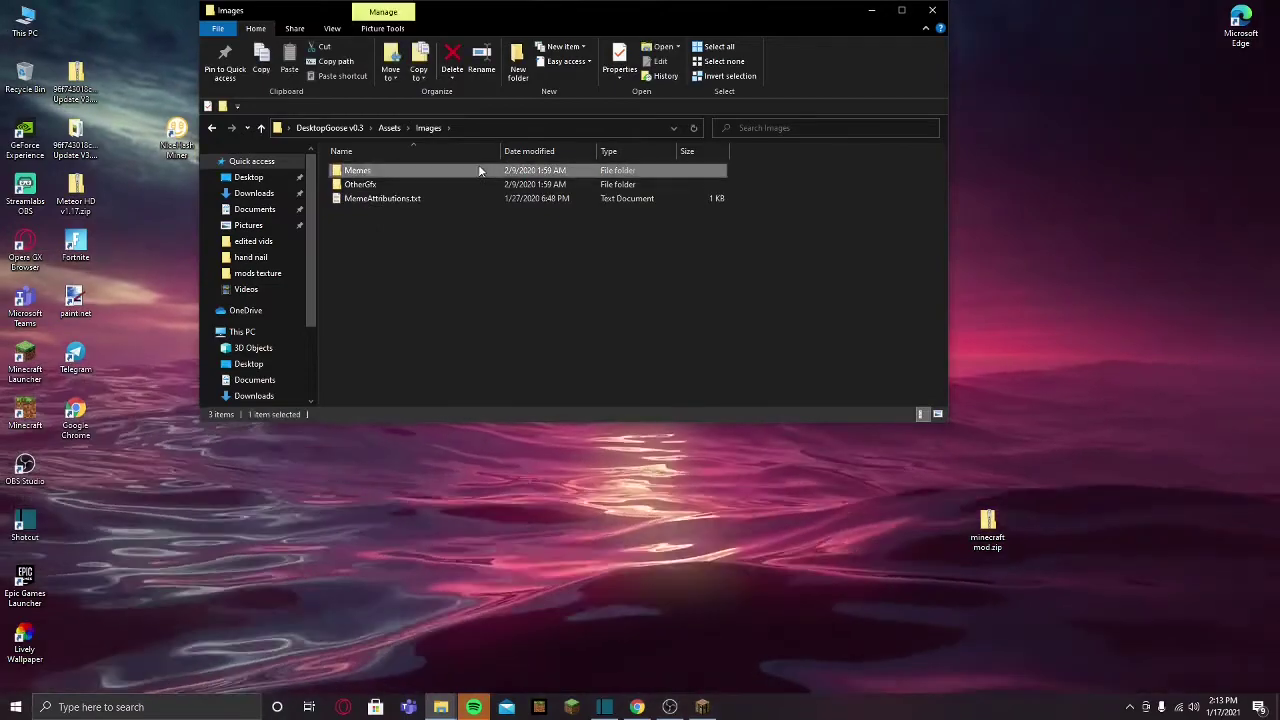
double_click(479, 171)
mouse_move(366, 234)
left_mouse_down()
mouse_move(720, 234)
mouse_move(920, 205)
mouse_move(360, 215)
left_mouse_up()
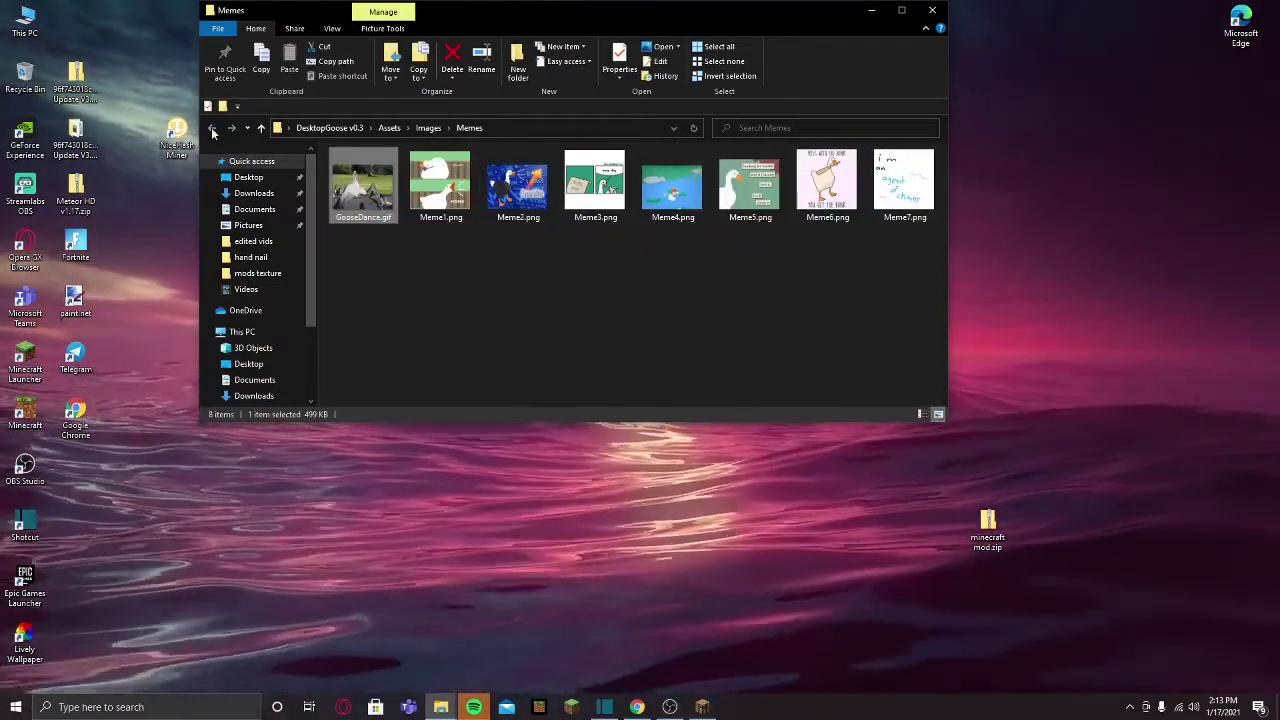
left_click(212, 131)
left_click(213, 132)
left_click(215, 134)
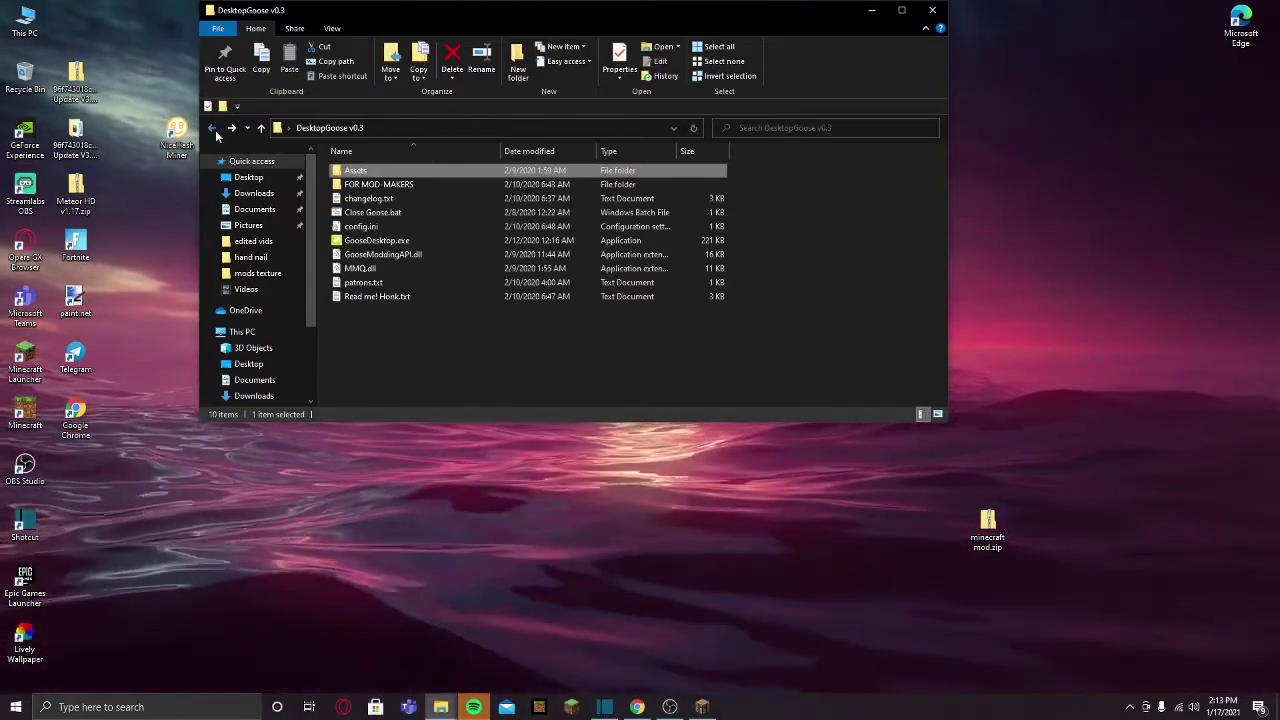
Step: Launch GooseDesktop.exe again and minimize the DesktopGoose v0.3 folder window
left_click(390, 241)
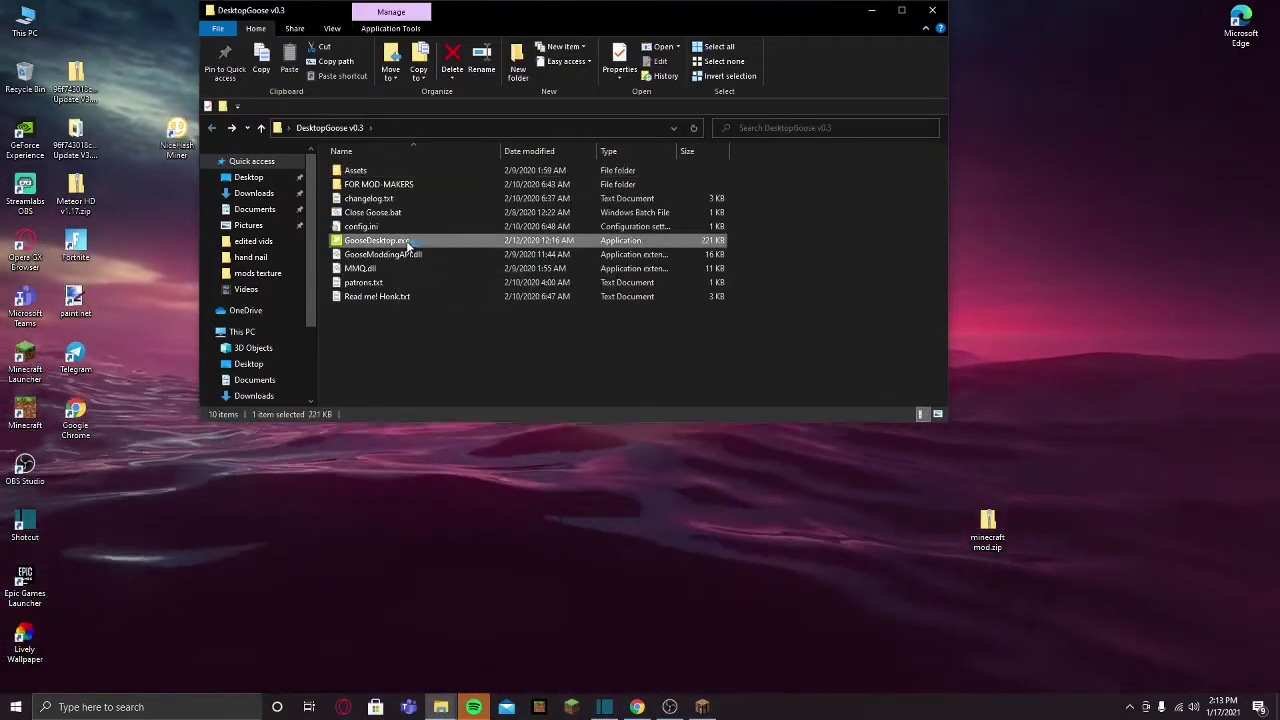
left_click(869, 11)
left_click_drag(724, 236, 740, 211)
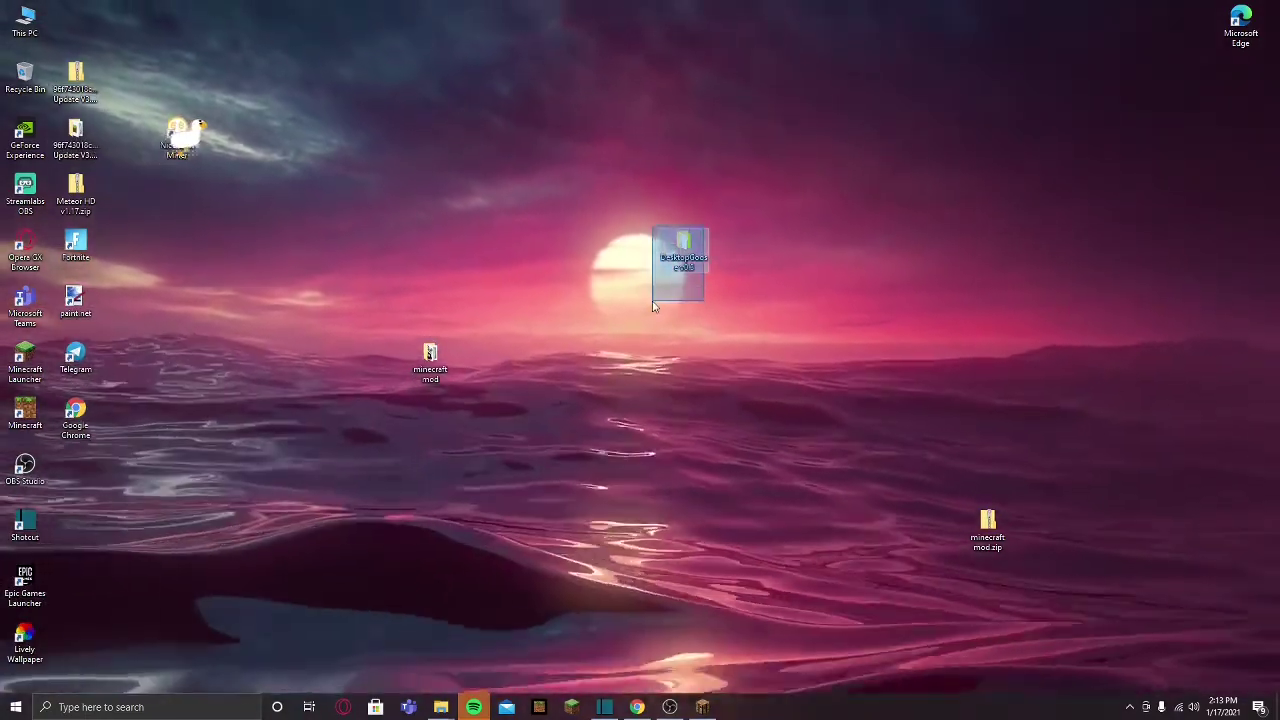
left_click_drag(653, 305, 674, 258)
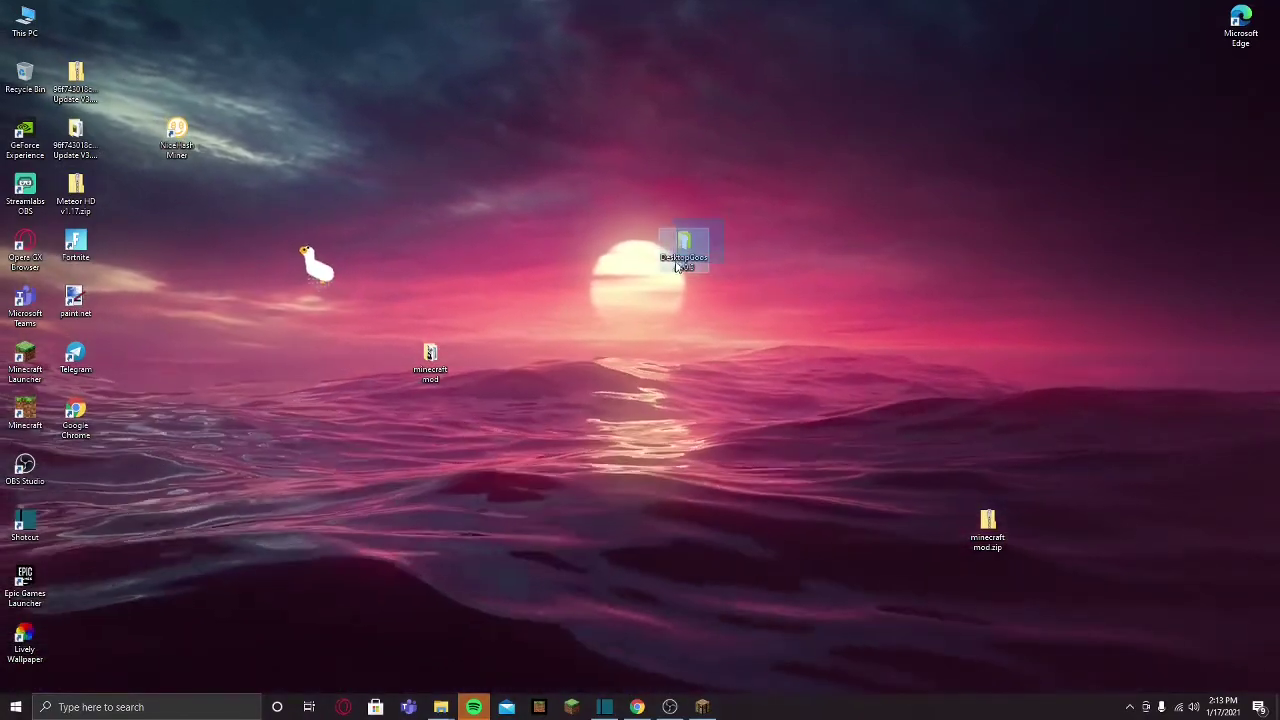
mouse_move(656, 283)
left_mouse_down()
mouse_move(648, 292)
mouse_move(643, 270)
left_mouse_up()
right_click(641, 265)
left_click(588, 167)
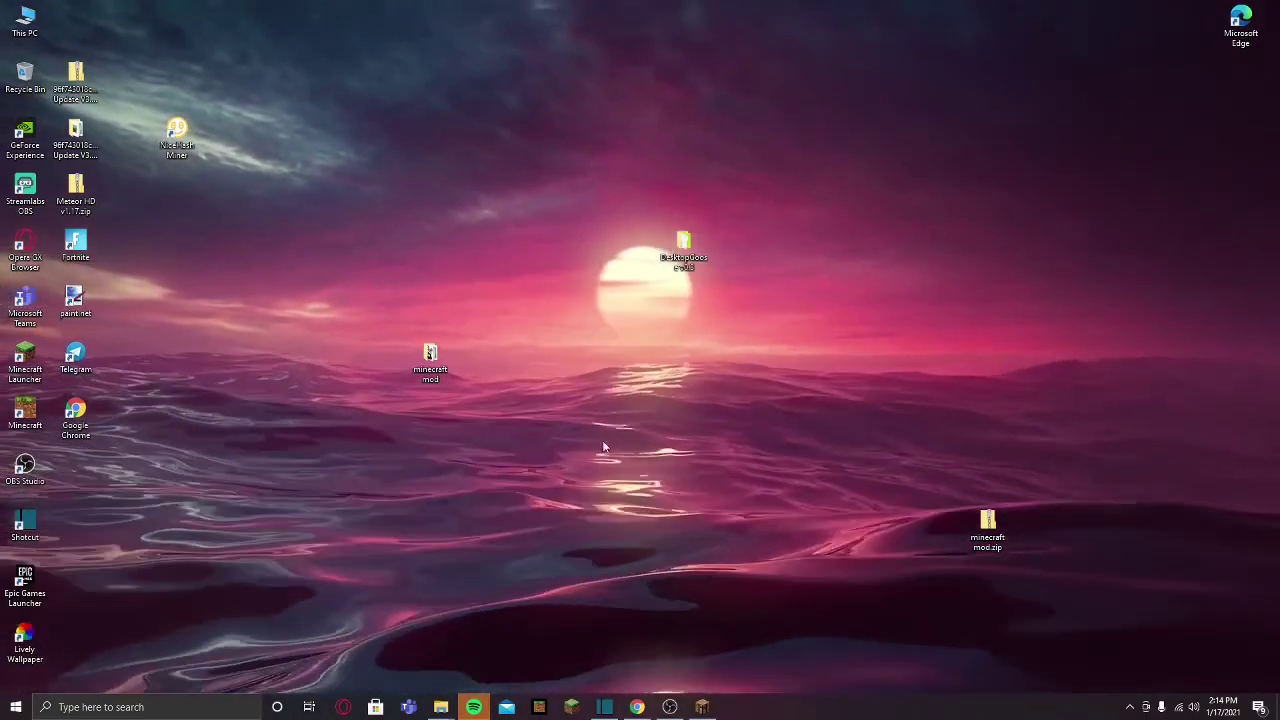